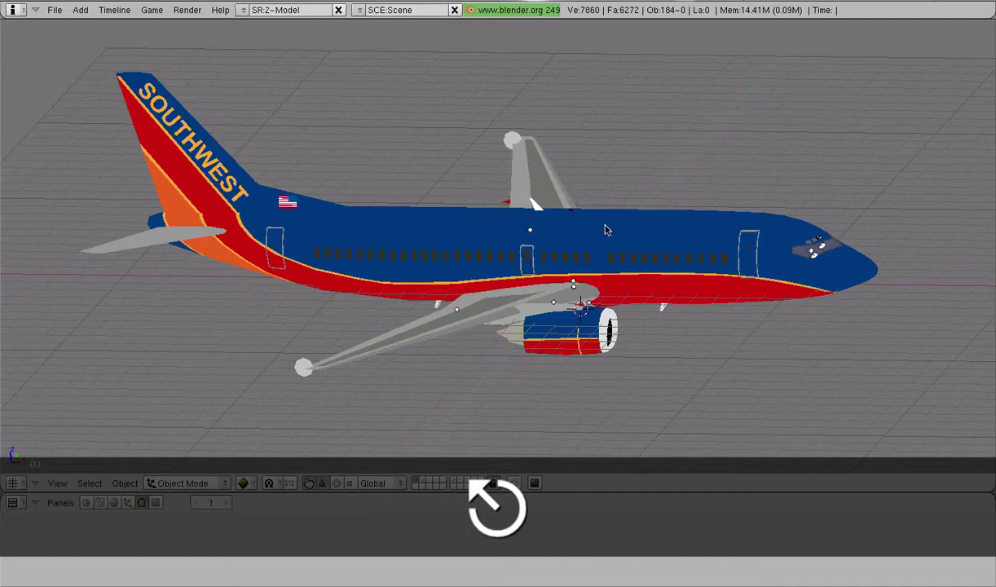
Step: Examine the airliner model from both sides and at several distances by orbiting and zooming the 3D view
{"action": "scroll", "coordinate": [605, 230], "scroll_direction": "down", "scroll_amount": 2}
{"action": "middle_click_drag", "start_coordinate": [624, 229], "coordinate": [288, 339]}
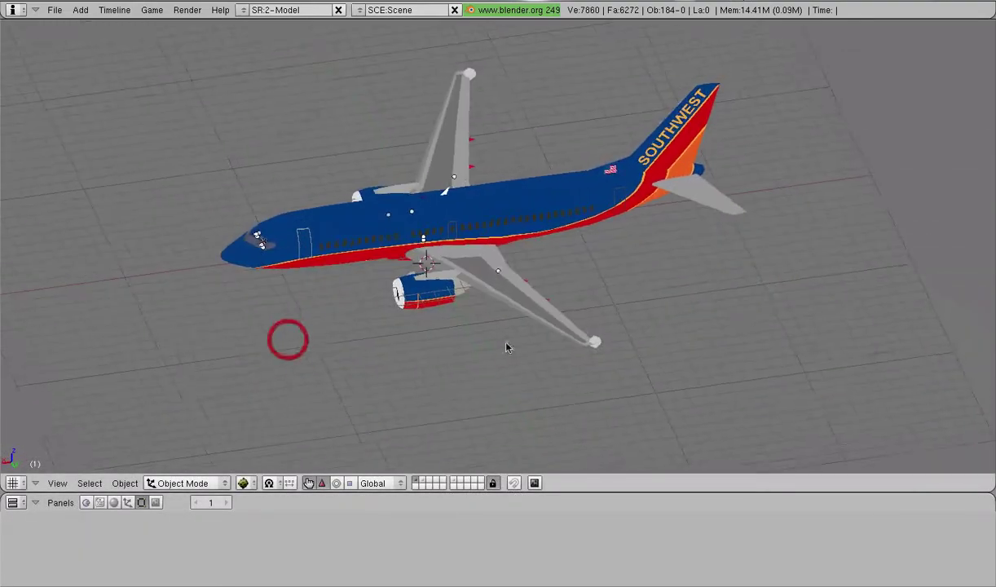
{"action": "middle_click_drag", "start_coordinate": [505, 347], "coordinate": [661, 267]}
{"action": "left_click", "coordinate": [661, 267]}
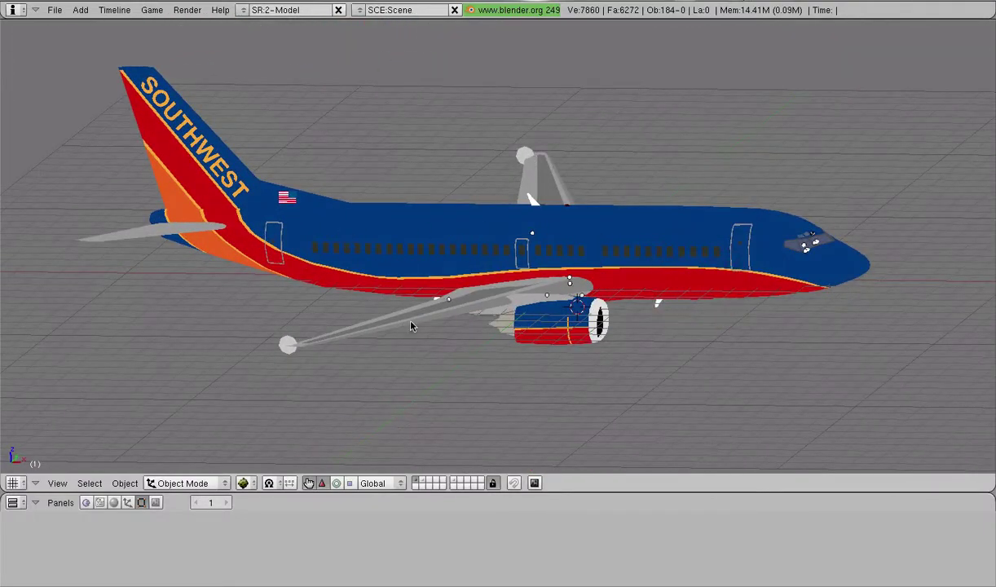
{"action": "middle_click_drag", "start_coordinate": [526, 257], "coordinate": [536, 325]}
{"action": "scroll", "coordinate": [522, 302], "scroll_direction": "down", "scroll_amount": 4}
{"action": "left_click", "coordinate": [538, 324]}
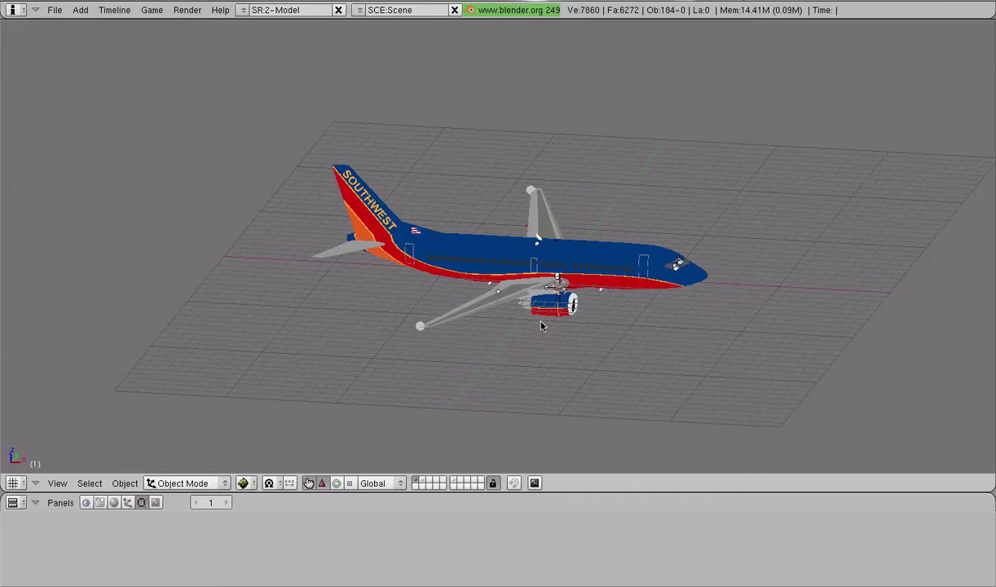
{"action": "scroll", "coordinate": [542, 326], "scroll_direction": "up", "scroll_amount": 3}
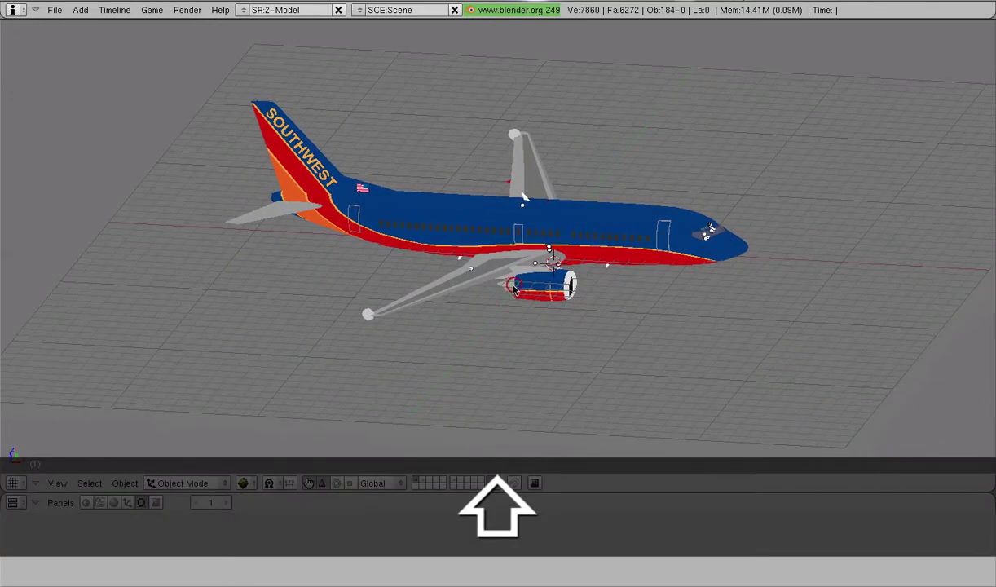
{"action": "scroll", "coordinate": [500, 321], "scroll_direction": "up", "scroll_amount": 1}
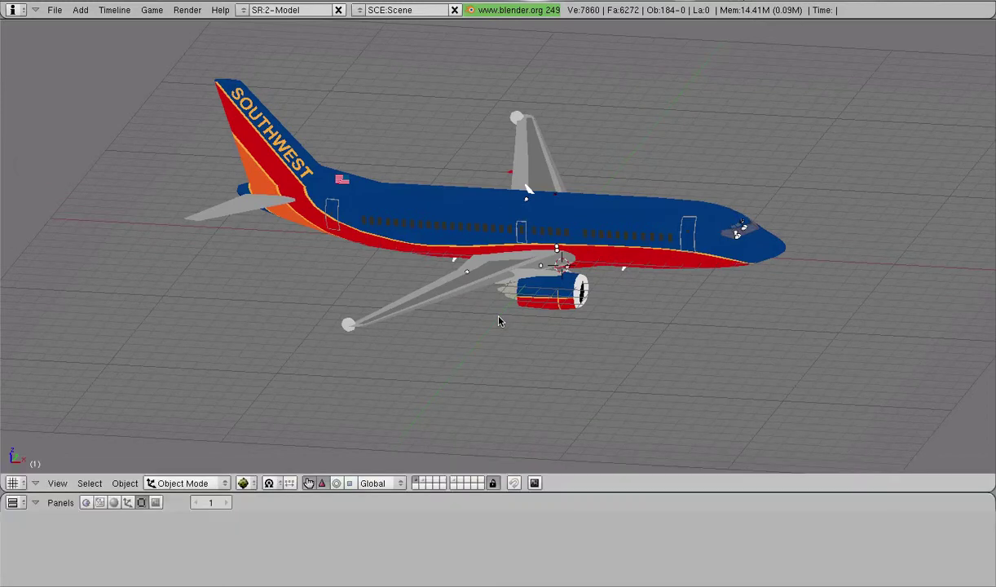
Step: View the airliner from directly above in the top view, keeping the whole aircraft in frame
{"action": "key", "text": "KP_7"}
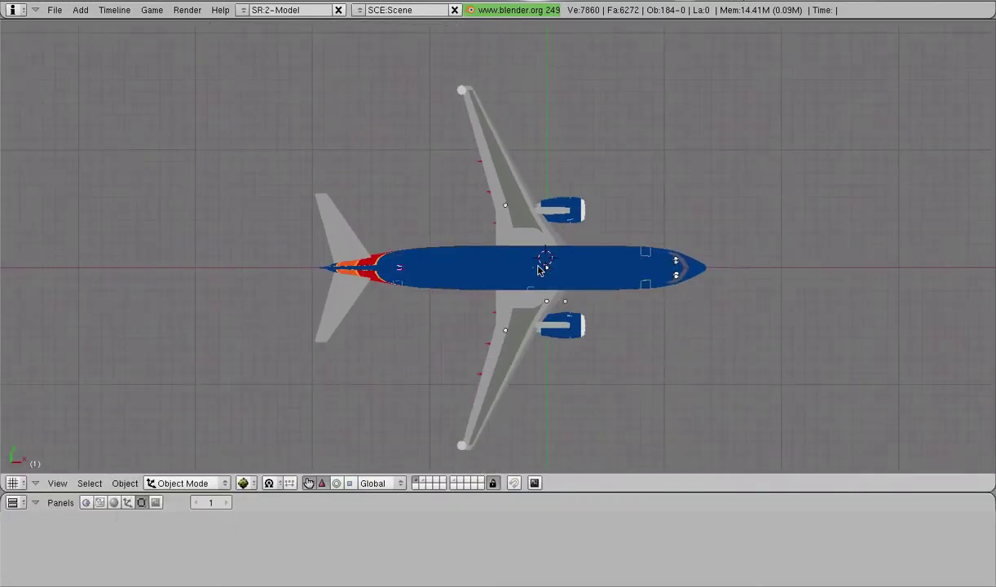
{"action": "key", "text": "shift"}
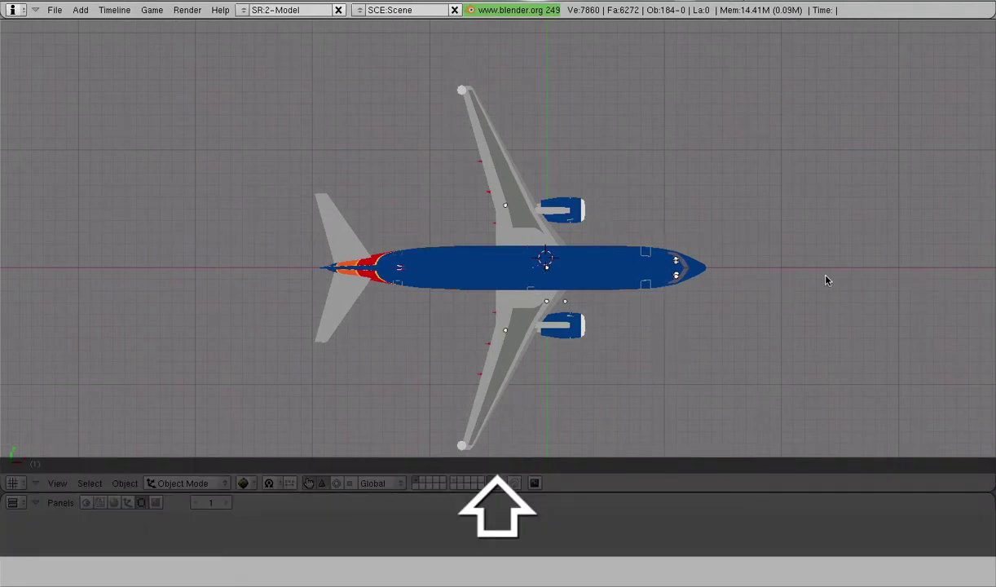
{"action": "middle_click_drag", "start_coordinate": [660, 320], "coordinate": [613, 292], "text": "shift"}
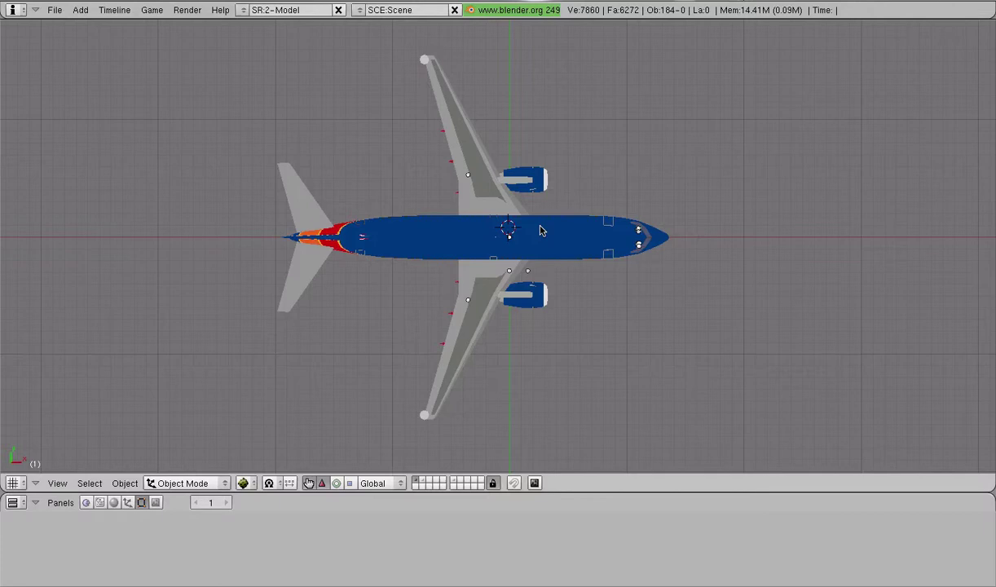
Step: View the airliner in the front view as an enlarged, centred side profile from nose to tail
{"action": "key", "text": "KP_1"}
{"action": "scroll", "coordinate": [540, 230], "scroll_direction": "up", "scroll_amount": 4}
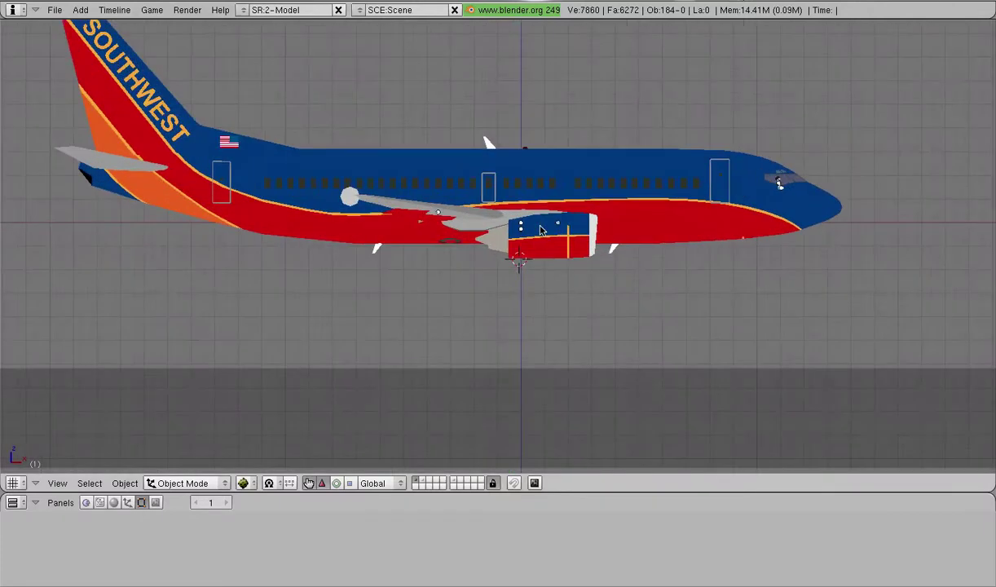
{"action": "middle_click_drag", "start_coordinate": [540, 230], "coordinate": [577, 281], "text": "shift"}
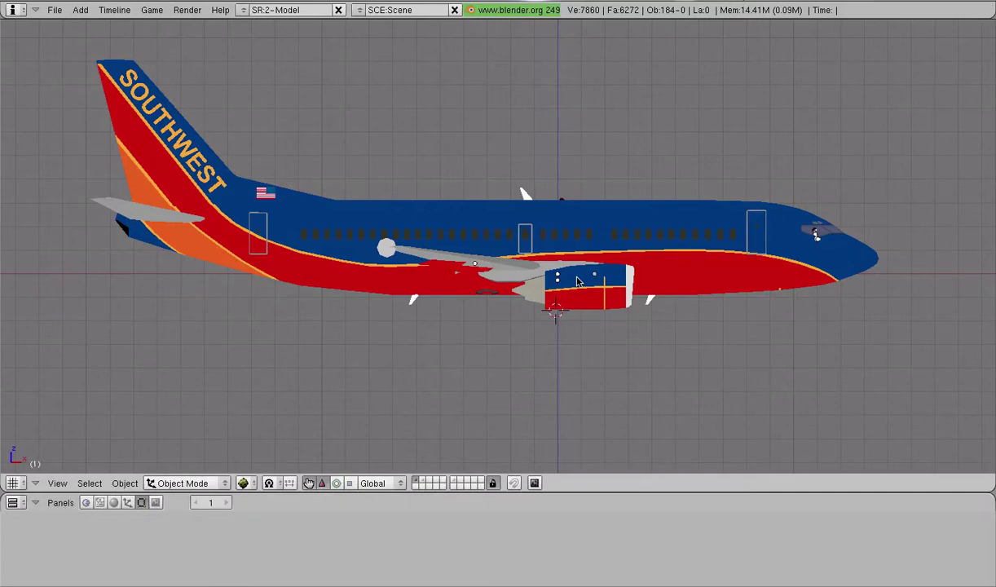
Step: Inspect the airliner head-on in the side view, with the cockpit and engines up close and the full wingspan in frame
{"action": "key", "text": "KP_3"}
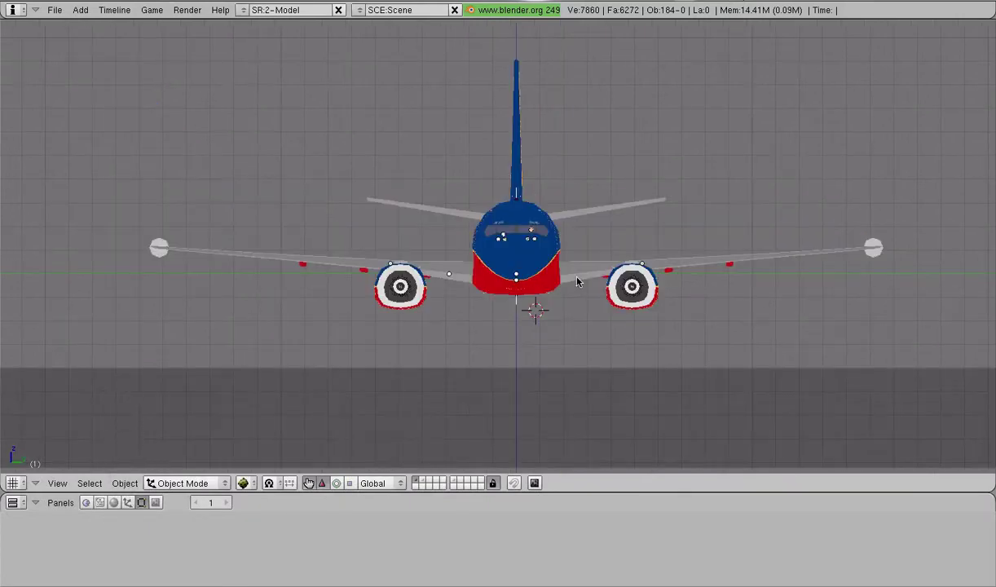
{"action": "scroll", "coordinate": [587, 278], "scroll_direction": "up", "scroll_amount": 1}
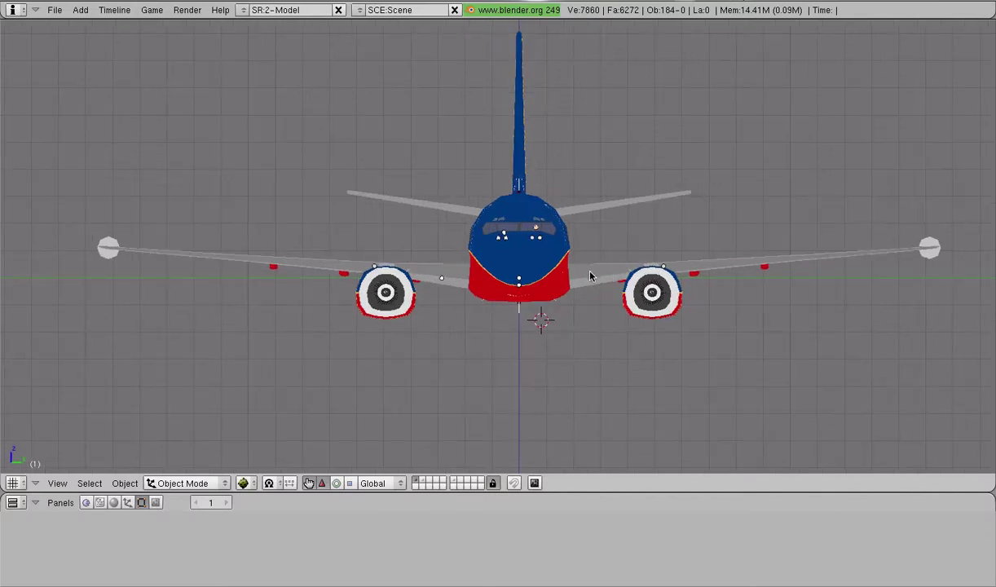
{"action": "middle_click_drag", "start_coordinate": [591, 275], "coordinate": [559, 309], "text": "shift"}
{"action": "scroll", "coordinate": [566, 311], "scroll_direction": "up", "scroll_amount": 2}
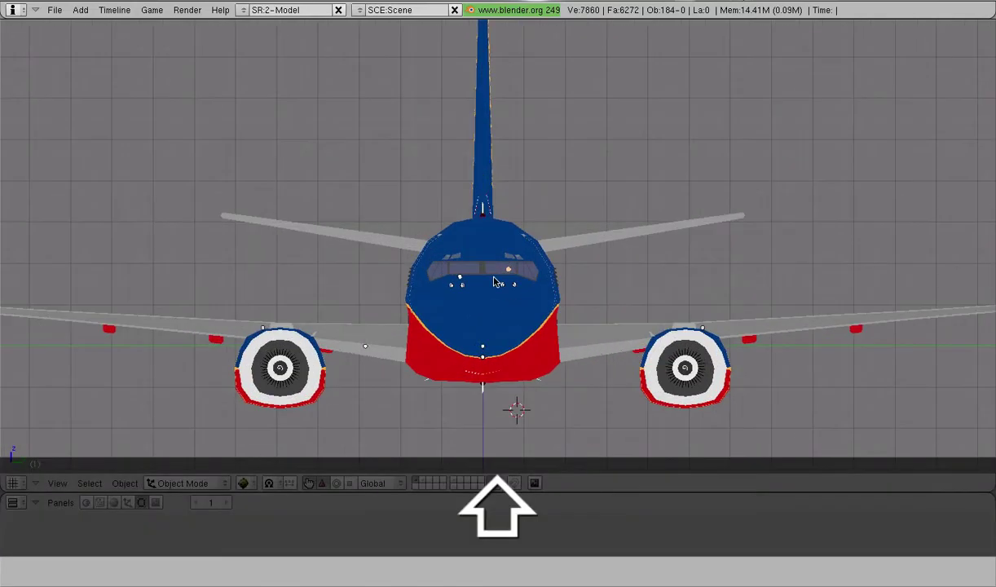
{"action": "scroll", "coordinate": [494, 281], "scroll_direction": "up", "scroll_amount": 1}
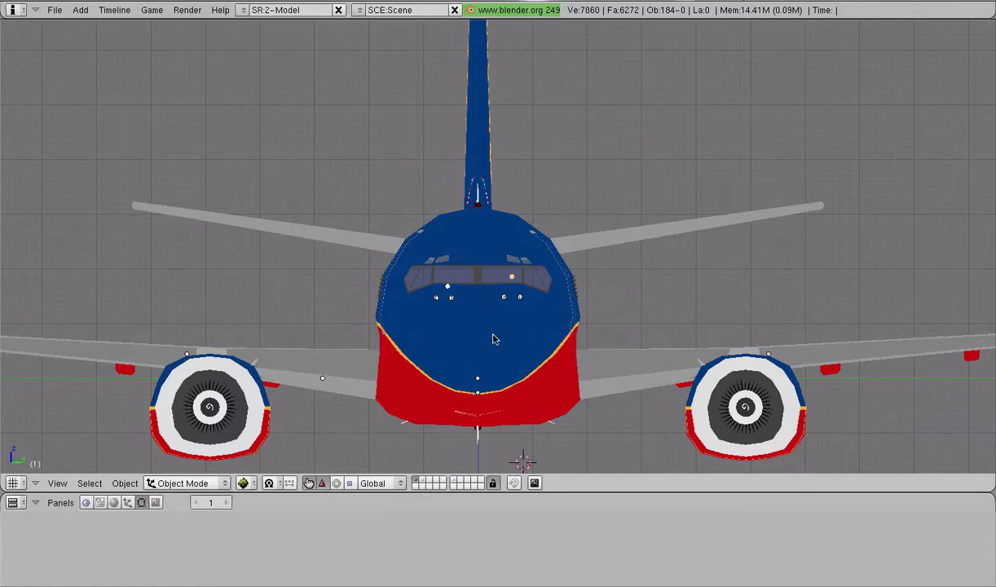
{"action": "scroll", "coordinate": [498, 330], "scroll_direction": "down", "scroll_amount": 6}
{"action": "middle_click_drag", "start_coordinate": [502, 322], "coordinate": [525, 307], "text": "shift"}
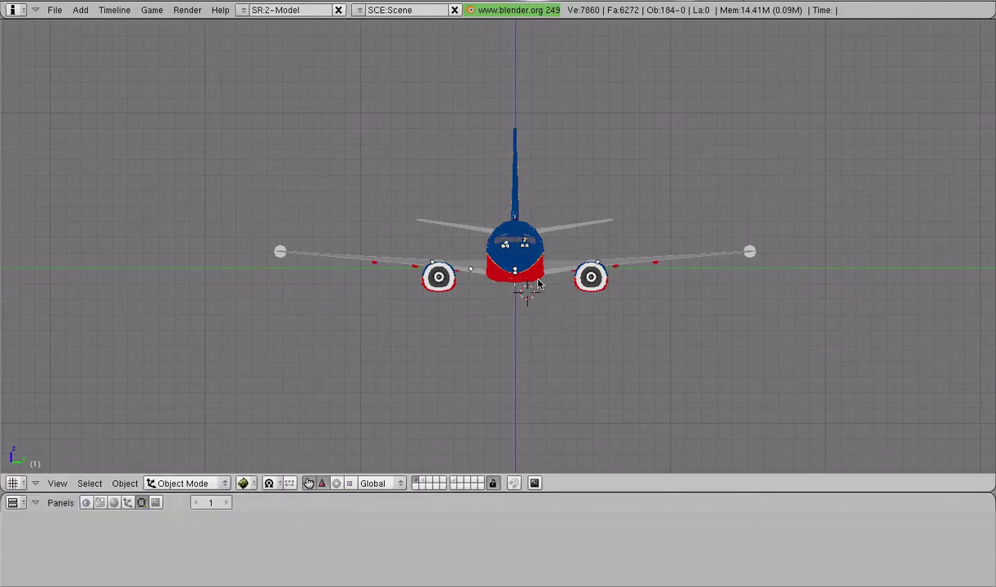
Step: View the airliner's opposite profile in the reversed front view, with the nose and tail both in frame
{"action": "key", "text": "shift"}
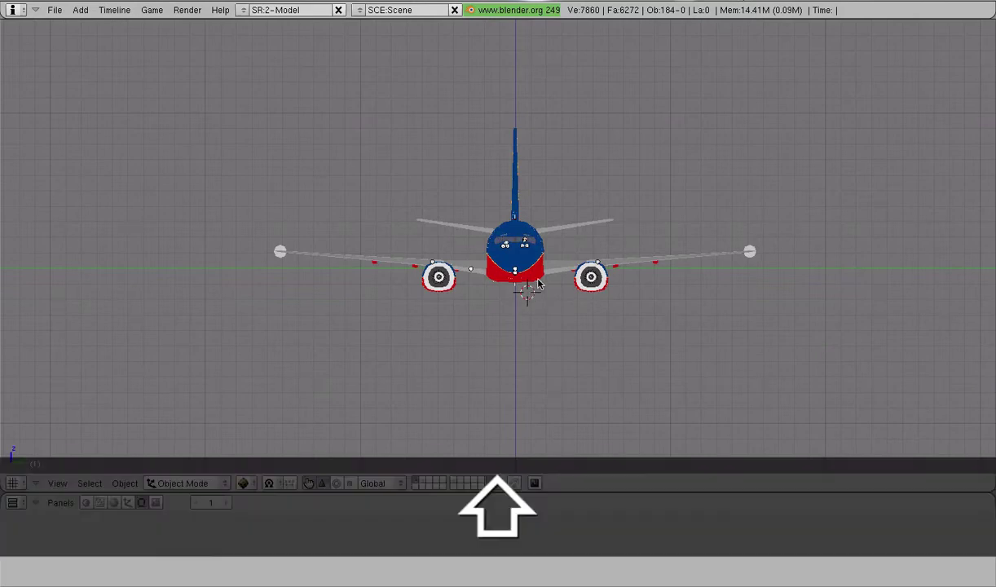
{"action": "key", "text": "shift+1"}
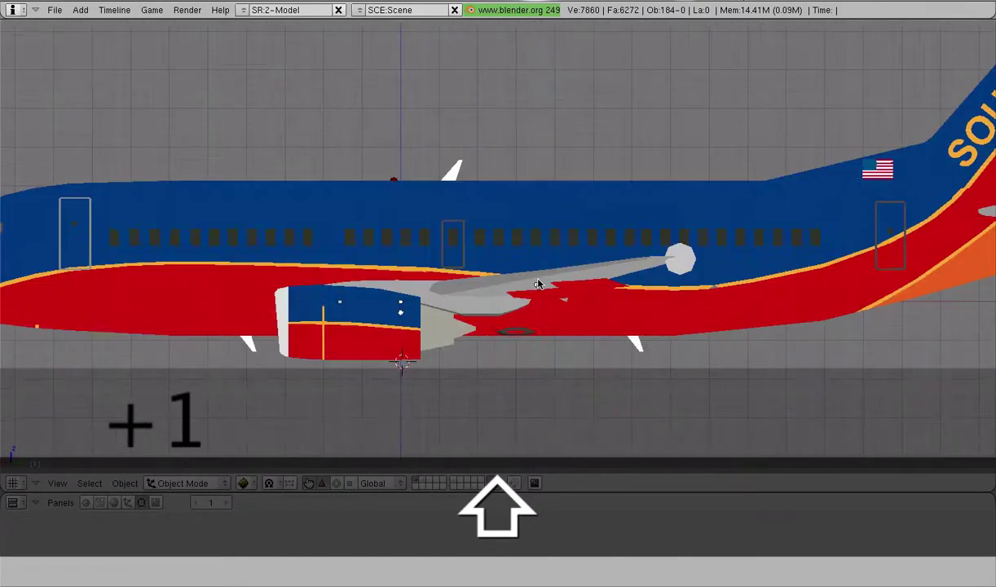
{"action": "scroll", "coordinate": [551, 196], "scroll_direction": "down", "scroll_amount": 5}
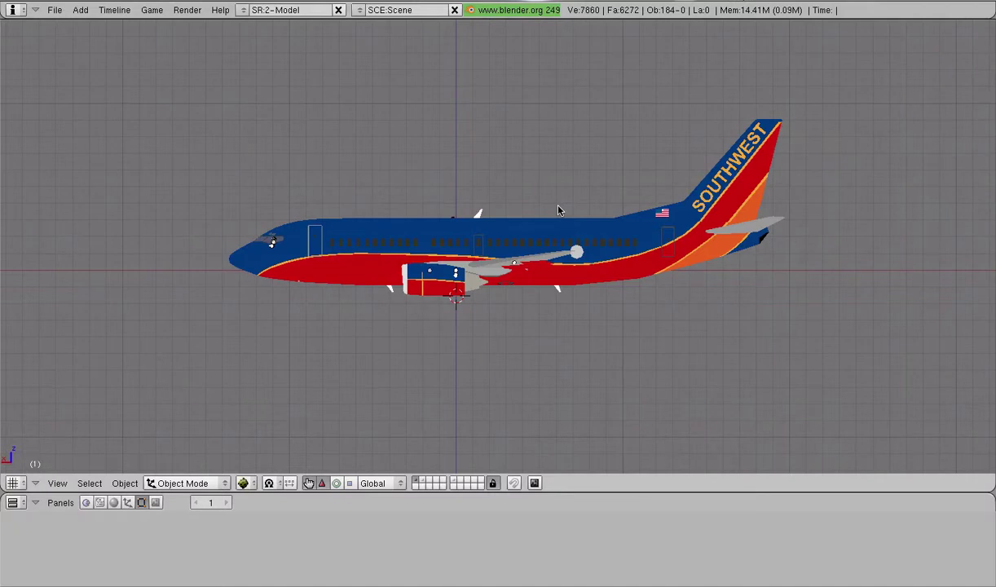
{"action": "key", "text": "KP_Add"}
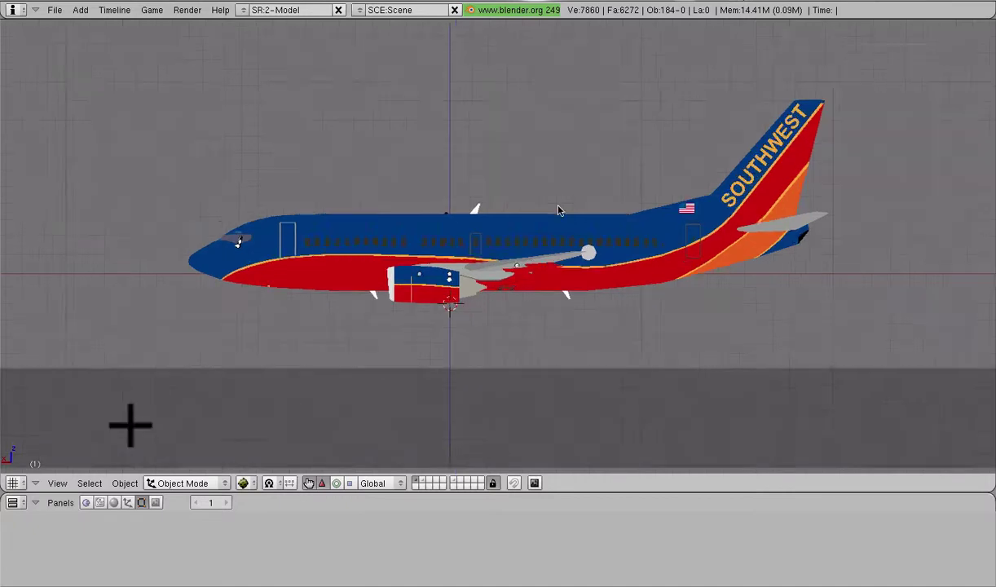
{"action": "key", "text": "KP_Add"}
{"action": "key", "text": "KP_Add"}
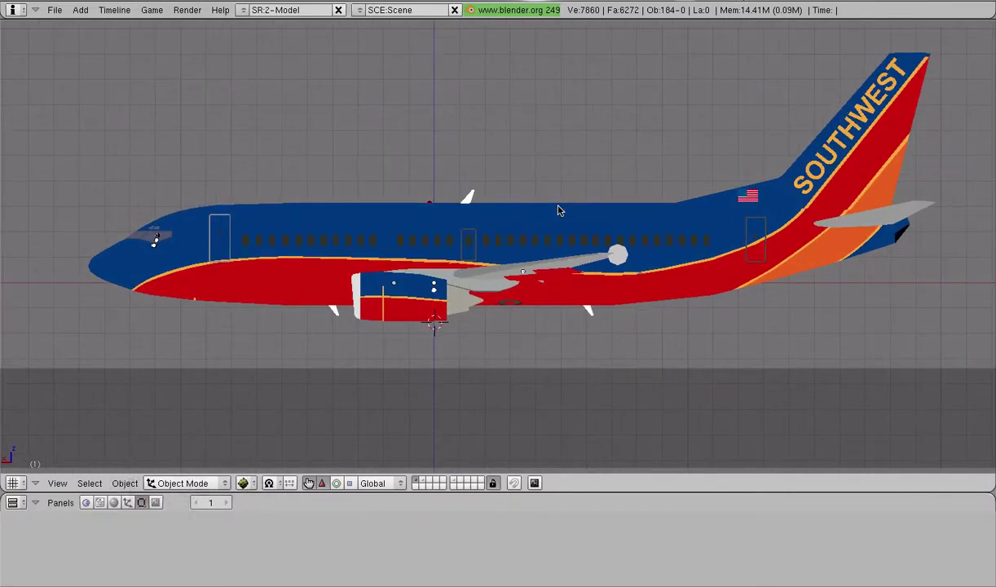
Step: View the airliner from directly behind in the reversed side view, with both wingtips in frame
{"action": "key", "text": "shift"}
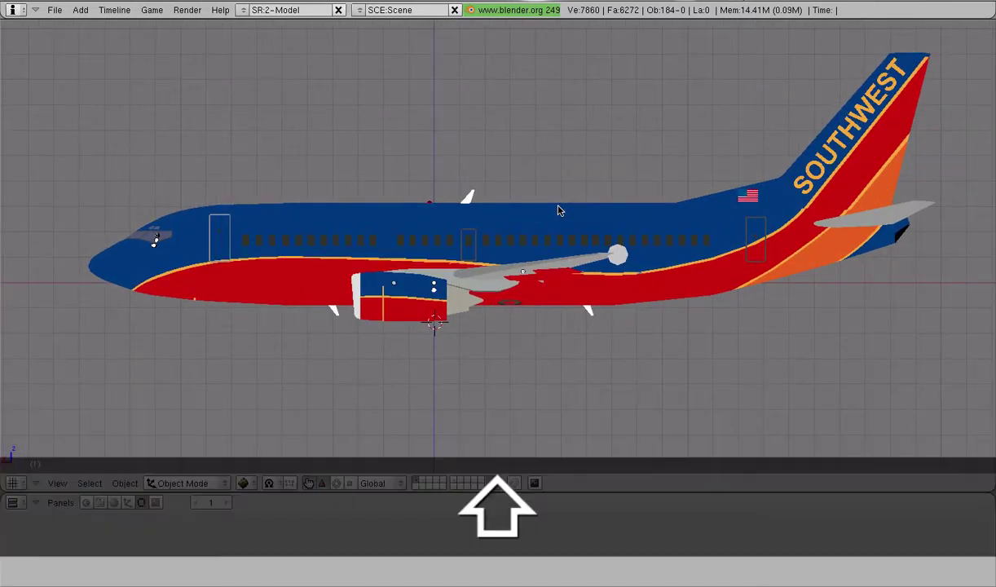
{"action": "key", "text": "KP_Add"}
{"action": "key", "text": "KP_3"}
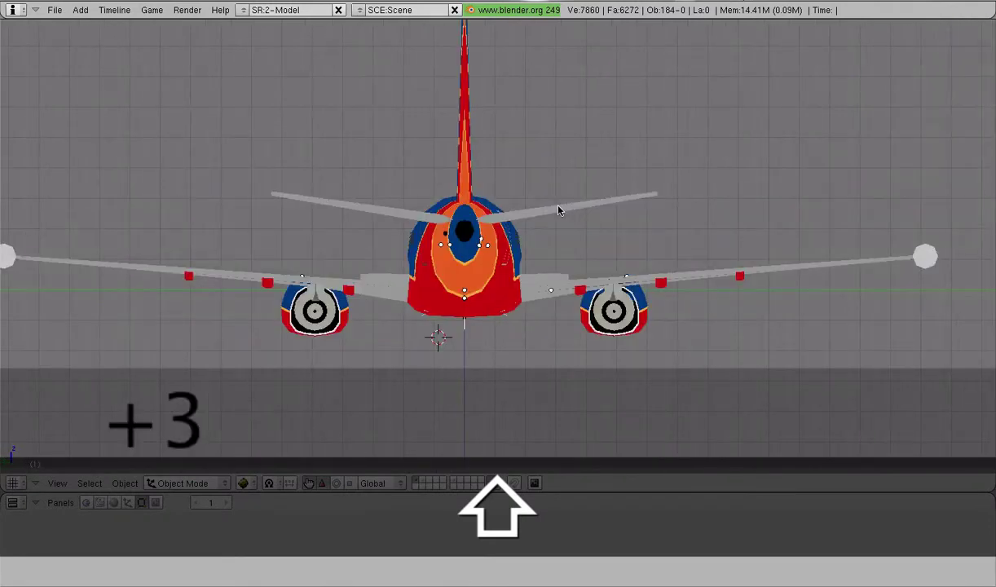
{"action": "scroll", "coordinate": [558, 211], "scroll_direction": "down", "scroll_amount": 2}
{"action": "middle_click_drag", "start_coordinate": [536, 250], "coordinate": [624, 214], "text": "shift"}
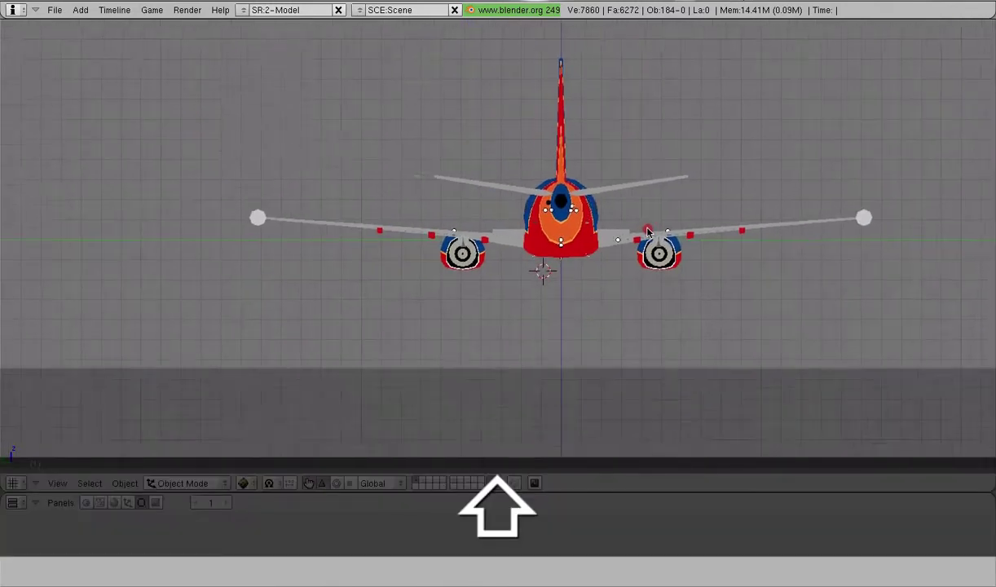
Step: View the airliner's underside in the bottom view, with the fuselage centred
{"action": "key", "text": "KP_7"}
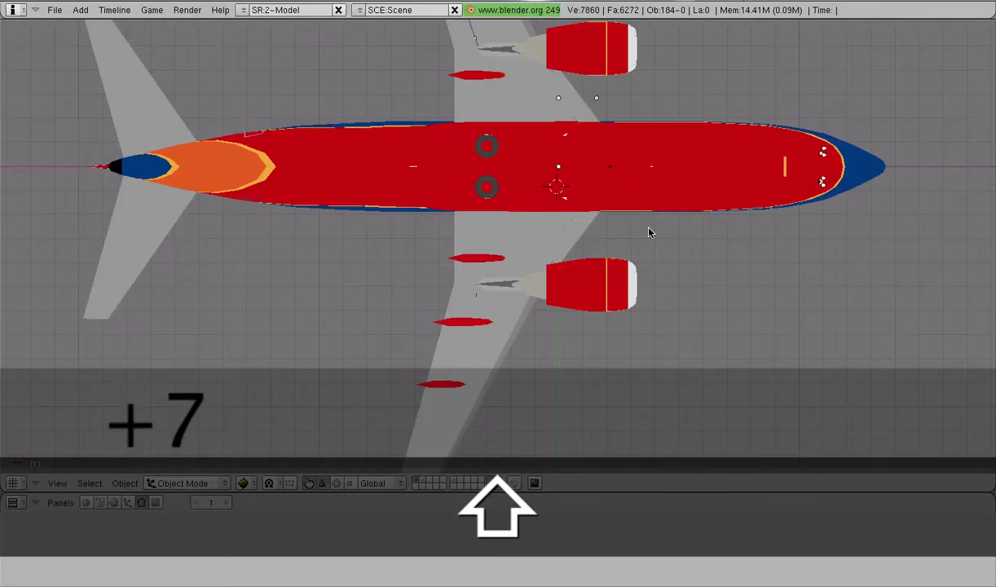
{"action": "scroll", "coordinate": [649, 232], "scroll_direction": "down", "scroll_amount": 1}
{"action": "middle_click_drag", "start_coordinate": [641, 174], "coordinate": [638, 256], "text": "shift"}
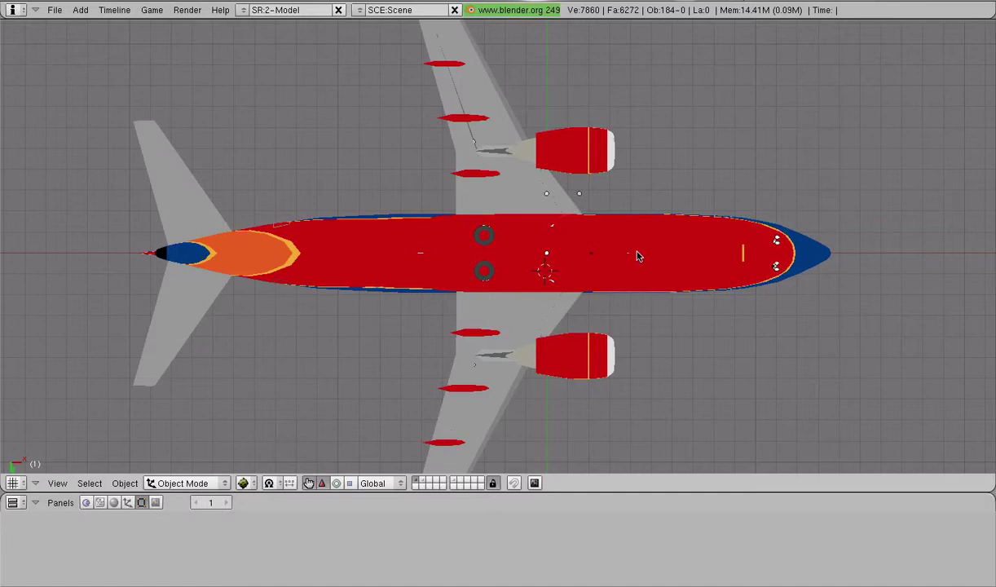
{"action": "key", "text": "Escape"}
Step: Rotate the underside view in fixed increments to one side and back again
{"action": "key", "text": "KP_6"}
{"action": "key", "text": "KP_6"}
{"action": "key", "text": "KP_6"}
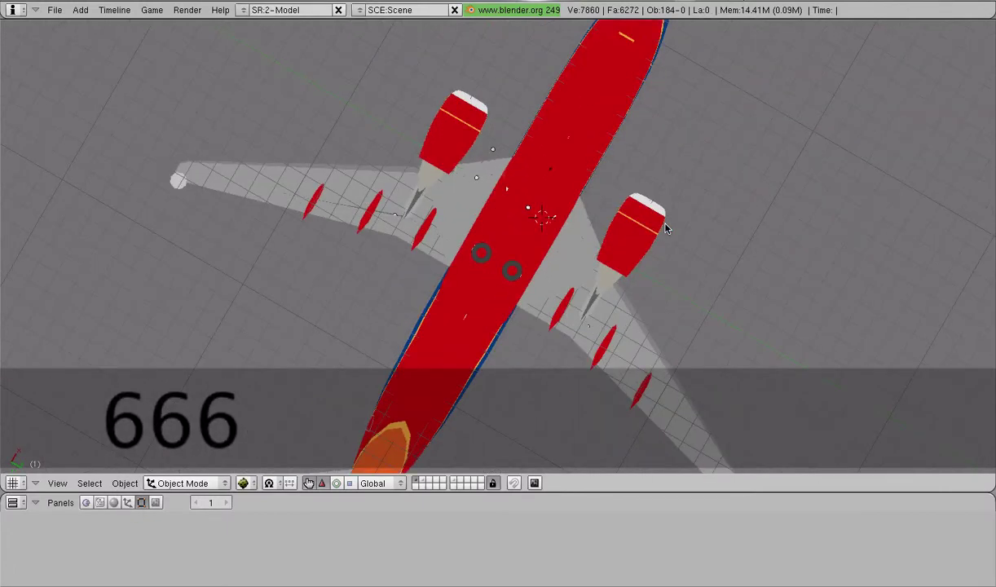
{"action": "key", "text": "KP_4"}
{"action": "key", "text": "KP_4"}
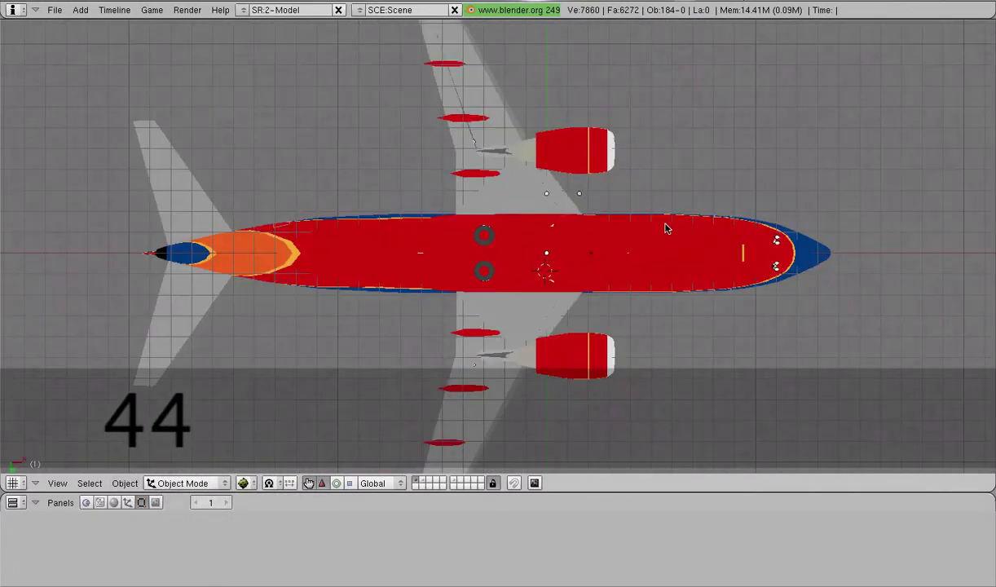
Step: Rotate the view in fixed increments from the underside to an elevated three-quarter view of the airliner
{"action": "key", "text": "KP_8"}
{"action": "key", "text": "KP_8"}
{"action": "key", "text": "KP_8"}
{"action": "key", "text": "KP_8"}
{"action": "key", "text": "KP_8"}
{"action": "key", "text": "KP_8"}
{"action": "key", "text": "KP_8"}
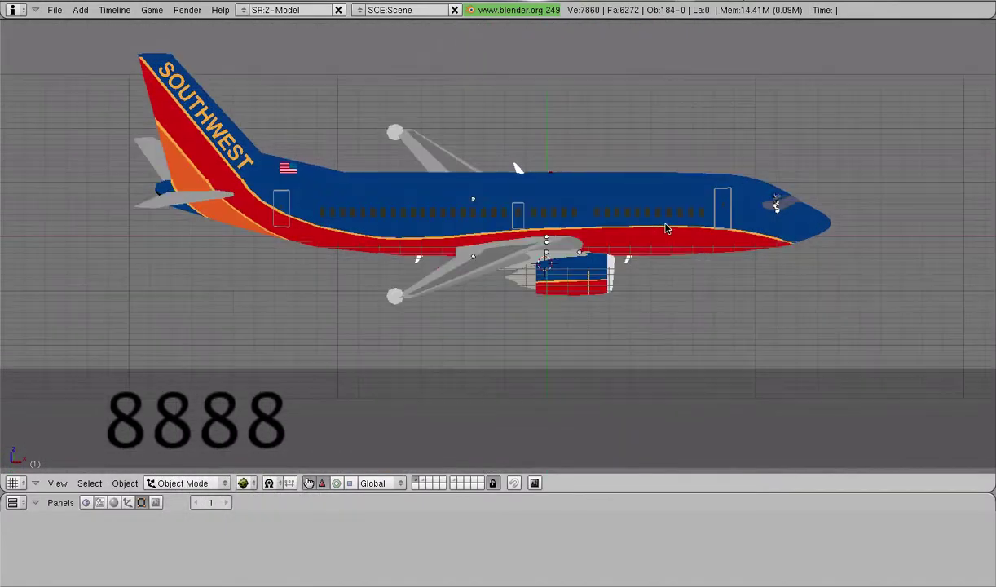
{"action": "key", "text": "KP_8"}
{"action": "key", "text": "KP_6"}
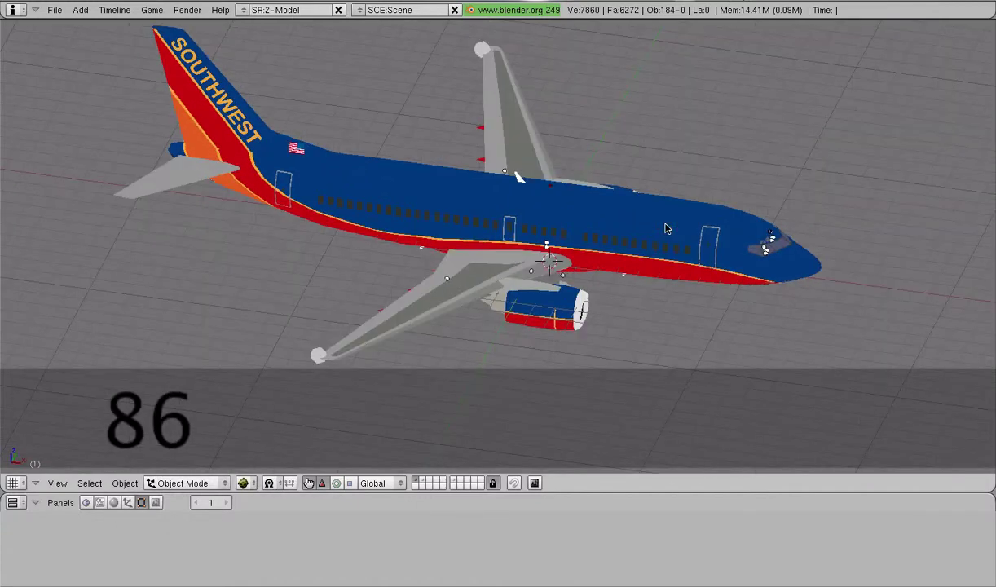
{"action": "key", "text": "KP_6"}
{"action": "scroll", "coordinate": [665, 229], "scroll_direction": "up", "scroll_amount": 2}
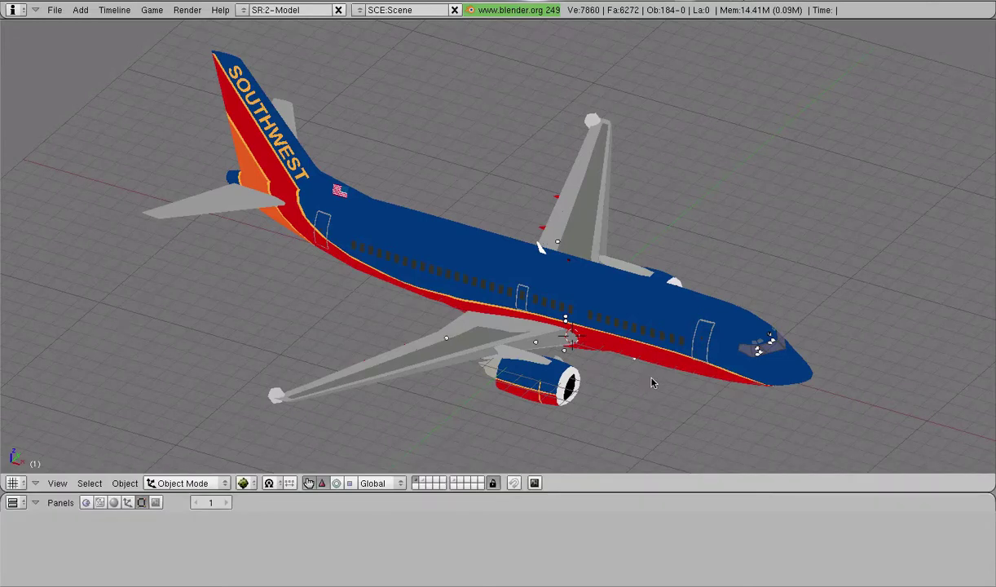
Step: Switch to perspective projection and inspect the airliner's nose and cockpit from close up and farther back
{"action": "middle_click_drag", "start_coordinate": [652, 380], "coordinate": [574, 349]}
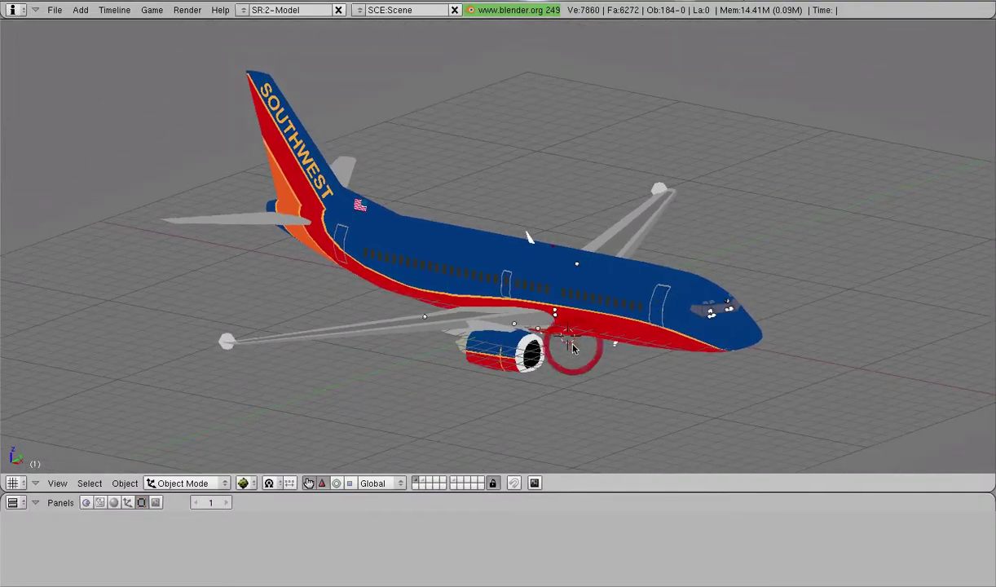
{"action": "key", "text": "KP_5"}
{"action": "scroll", "coordinate": [571, 363], "scroll_direction": "down", "scroll_amount": 3}
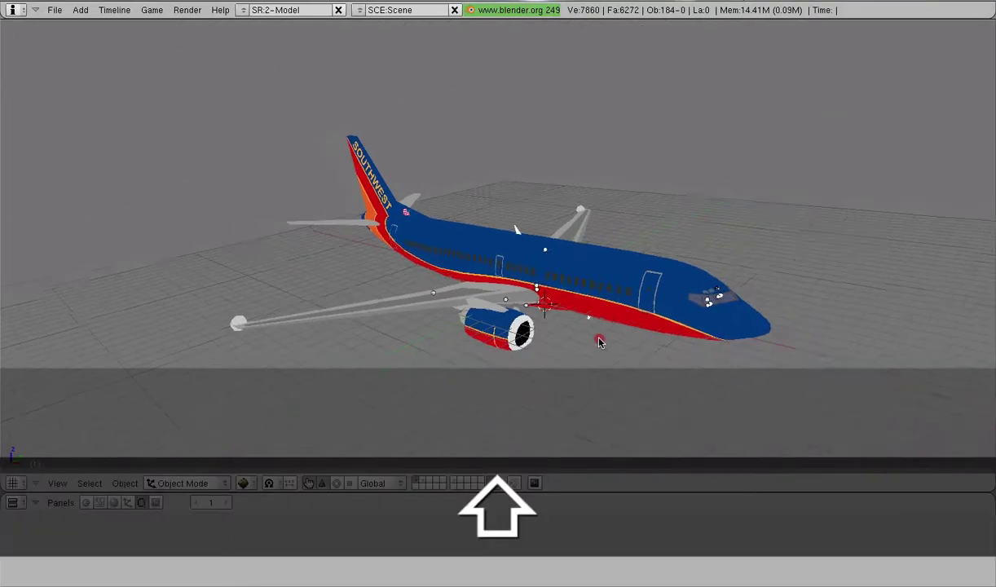
{"action": "middle_click_drag", "start_coordinate": [596, 338], "coordinate": [489, 300]}
{"action": "scroll", "coordinate": [489, 302], "scroll_direction": "up", "scroll_amount": 4}
{"action": "scroll", "coordinate": [489, 304], "scroll_direction": "up", "scroll_amount": 2}
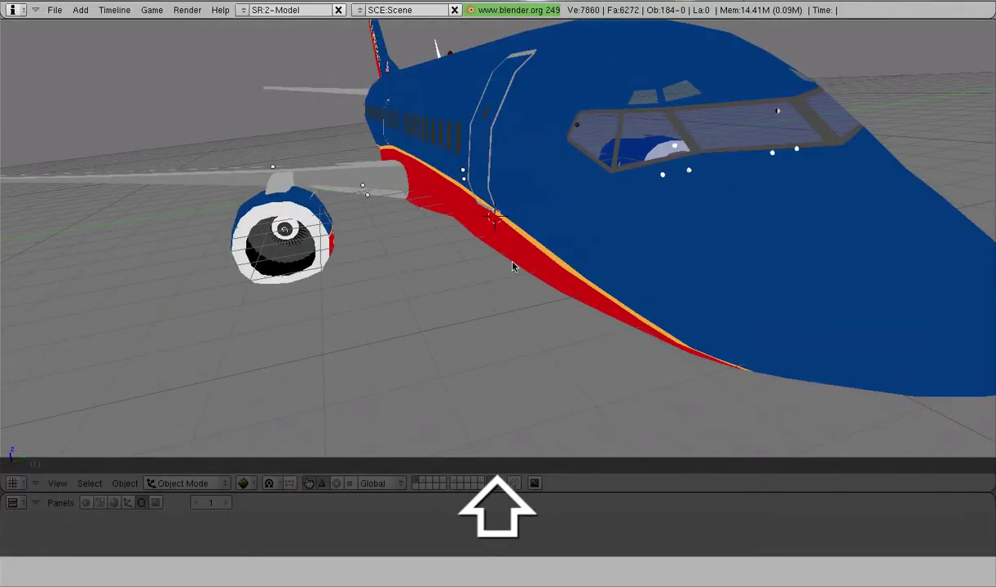
{"action": "scroll", "coordinate": [514, 268], "scroll_direction": "down", "scroll_amount": 4}
{"action": "scroll", "coordinate": [514, 271], "scroll_direction": "down", "scroll_amount": 2}
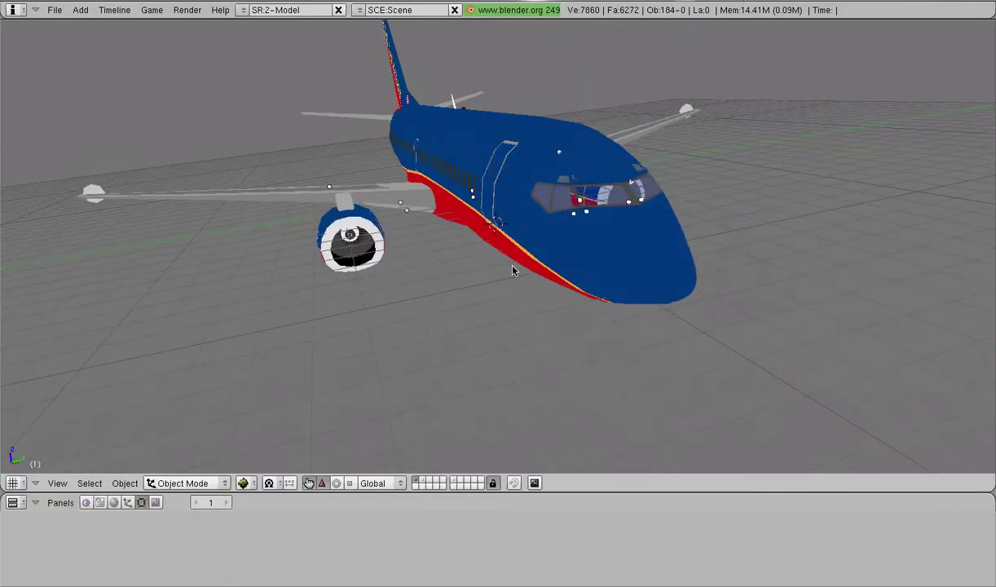
{"action": "mouse_move", "coordinate": [511, 272]}
{"action": "middle_mouse_down"}
{"action": "mouse_move", "coordinate": [497, 278]}
{"action": "mouse_move", "coordinate": [650, 272]}
{"action": "mouse_move", "coordinate": [503, 282]}
{"action": "middle_mouse_up"}
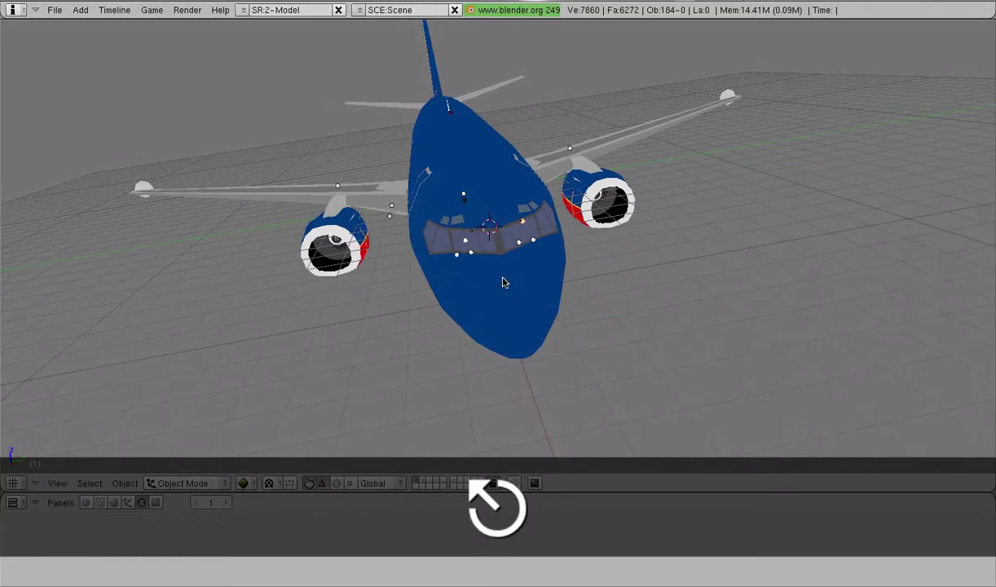
Step: Select the airliner's fuselage and inspect the pilots behind the cockpit windows from close up and farther back
{"action": "right_click", "coordinate": [498, 227]}
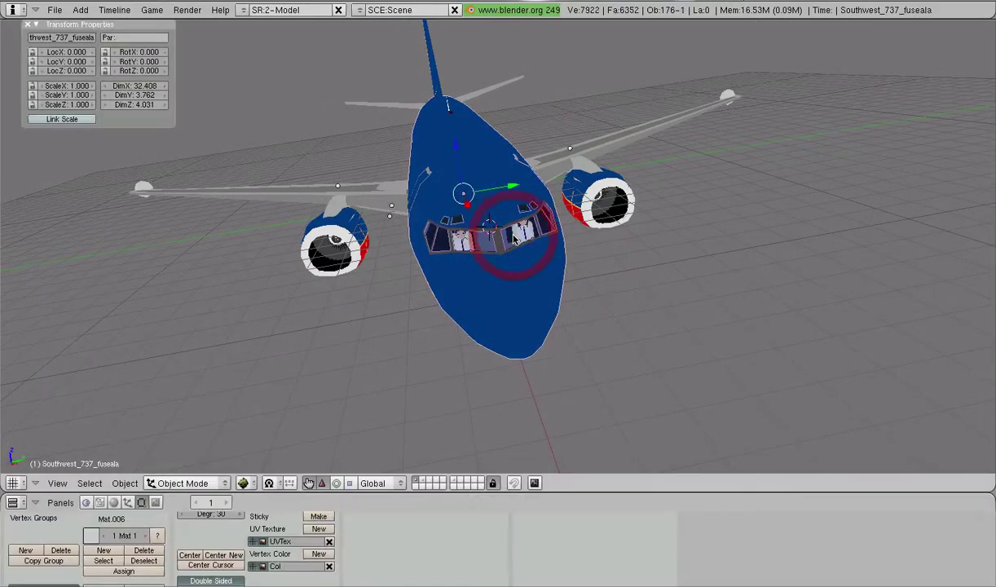
{"action": "scroll", "coordinate": [510, 314], "scroll_direction": "up", "scroll_amount": 8}
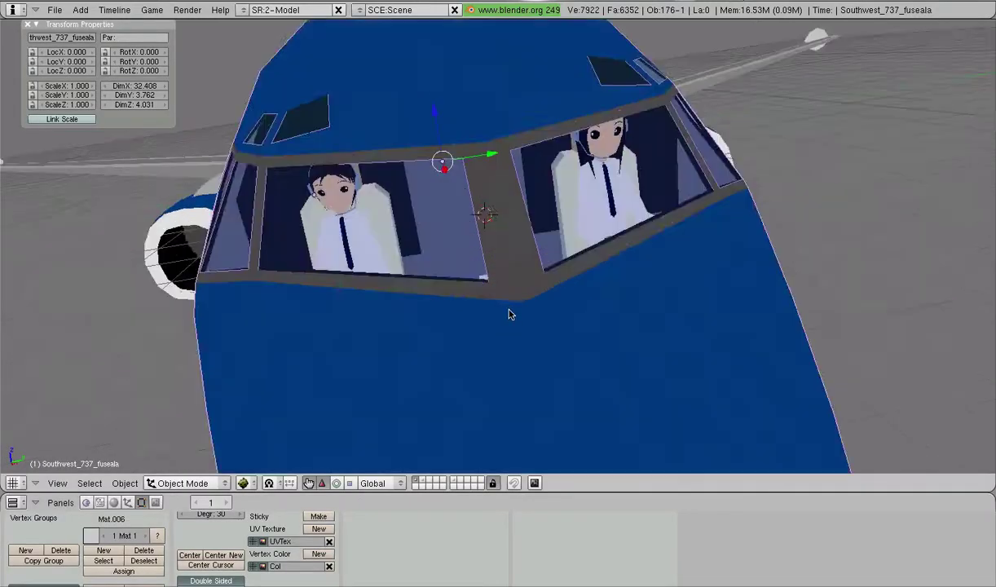
{"action": "scroll", "coordinate": [510, 314], "scroll_direction": "down", "scroll_amount": 6}
{"action": "scroll", "coordinate": [510, 314], "scroll_direction": "up", "scroll_amount": 6}
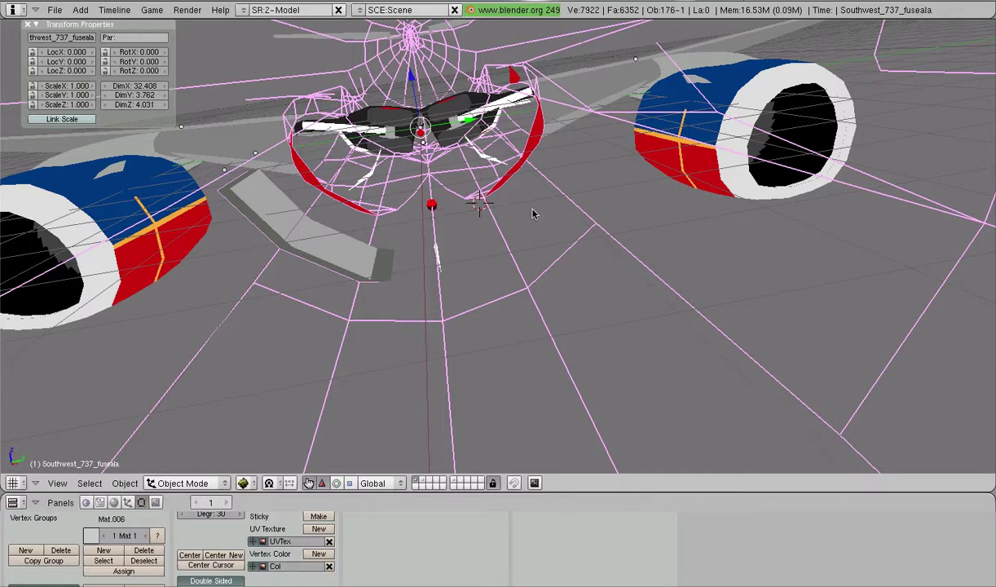
Step: View the whole airliner from an elevated side angle, centred in the view, and clear the fuselage selection
{"action": "scroll", "coordinate": [530, 213], "scroll_direction": "down", "scroll_amount": 7}
{"action": "mouse_move", "coordinate": [481, 234]}
{"action": "middle_mouse_down"}
{"action": "mouse_move", "coordinate": [503, 249]}
{"action": "mouse_move", "coordinate": [496, 155]}
{"action": "mouse_move", "coordinate": [467, 300]}
{"action": "mouse_move", "coordinate": [499, 289]}
{"action": "middle_mouse_up"}
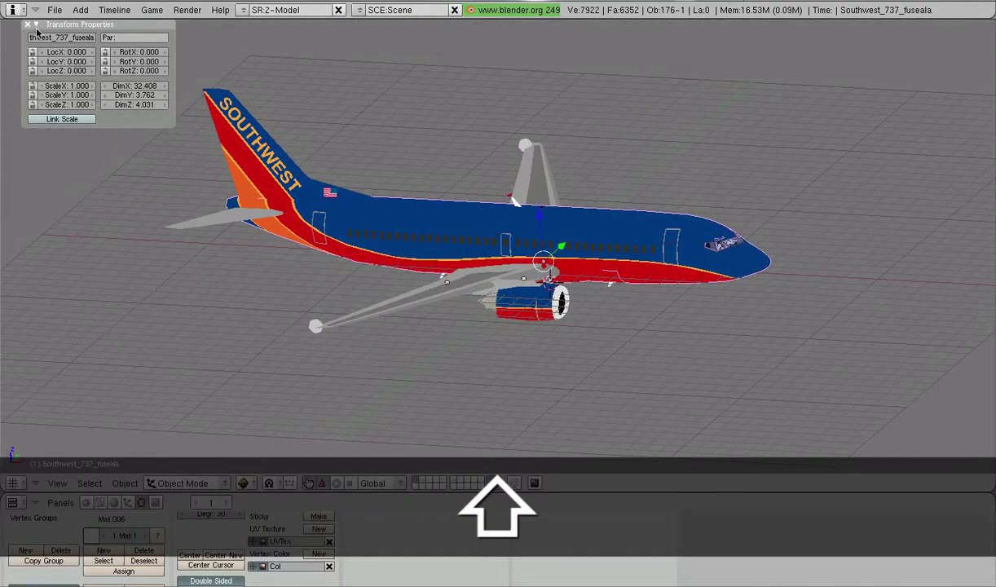
{"action": "middle_click_drag", "start_coordinate": [460, 194], "coordinate": [484, 217], "text": "shift"}
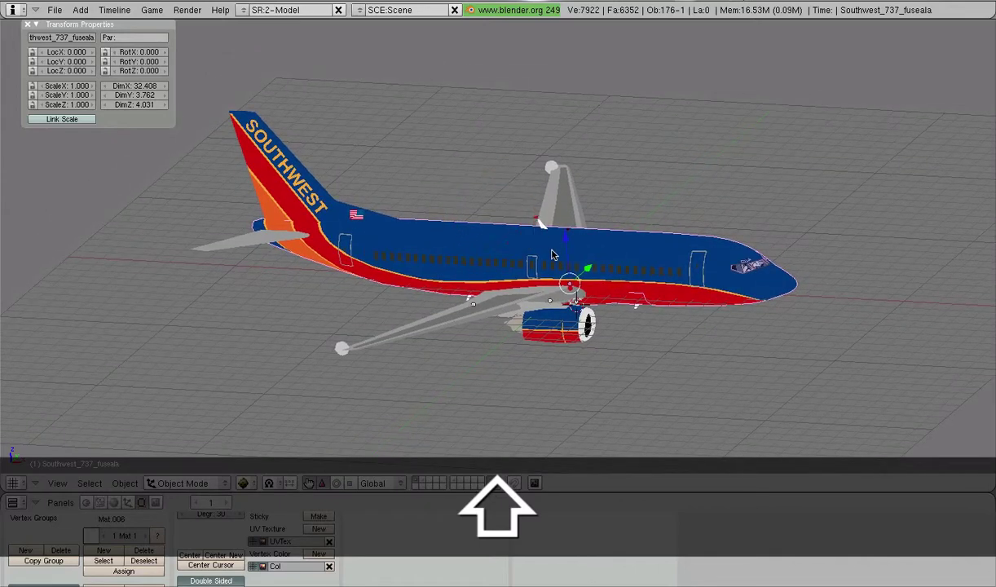
{"action": "key", "text": "a"}
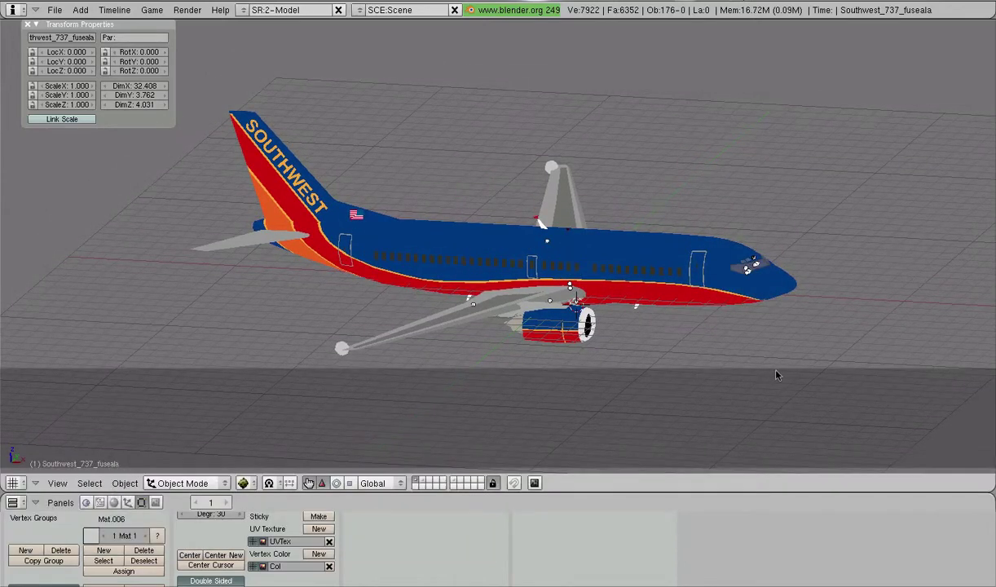
Step: Start a new scene, erasing the airliner scene
{"action": "left_click", "coordinate": [55, 10]}
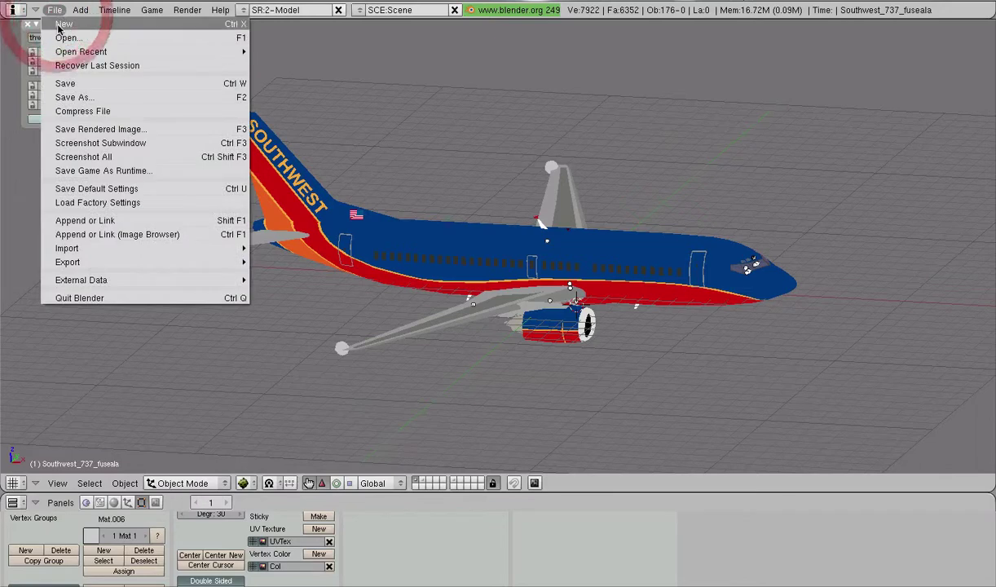
{"action": "left_click", "coordinate": [68, 24]}
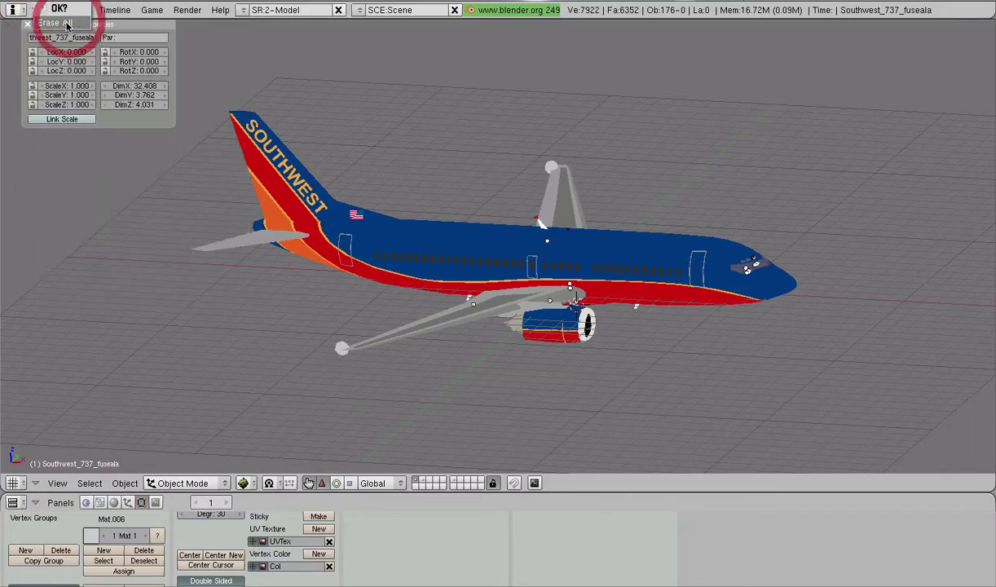
{"action": "left_click", "coordinate": [68, 23]}
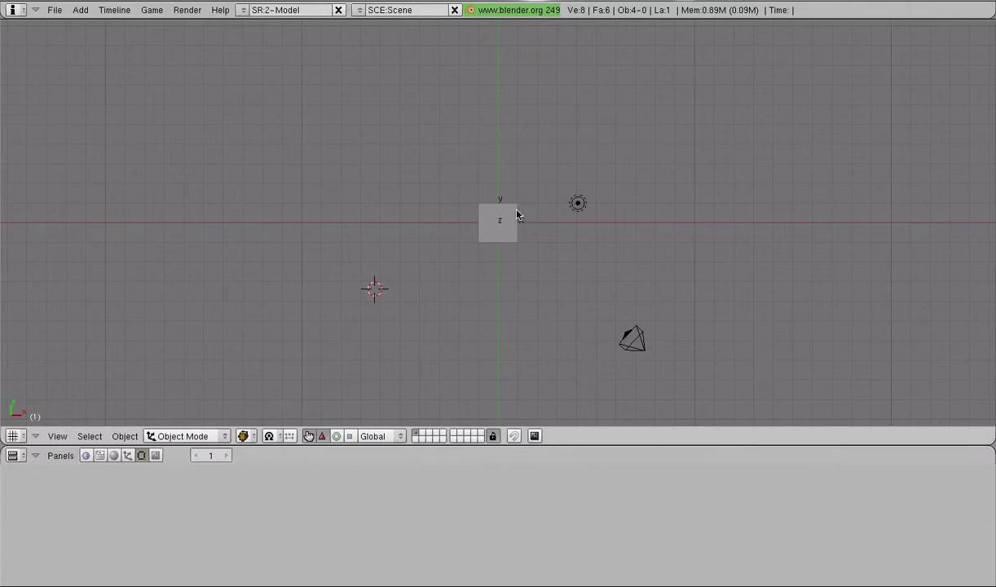
Step: Delete the empty, the lamp and the camera, keeping only the default cube
{"action": "scroll", "coordinate": [535, 284], "scroll_direction": "up", "scroll_amount": 2}
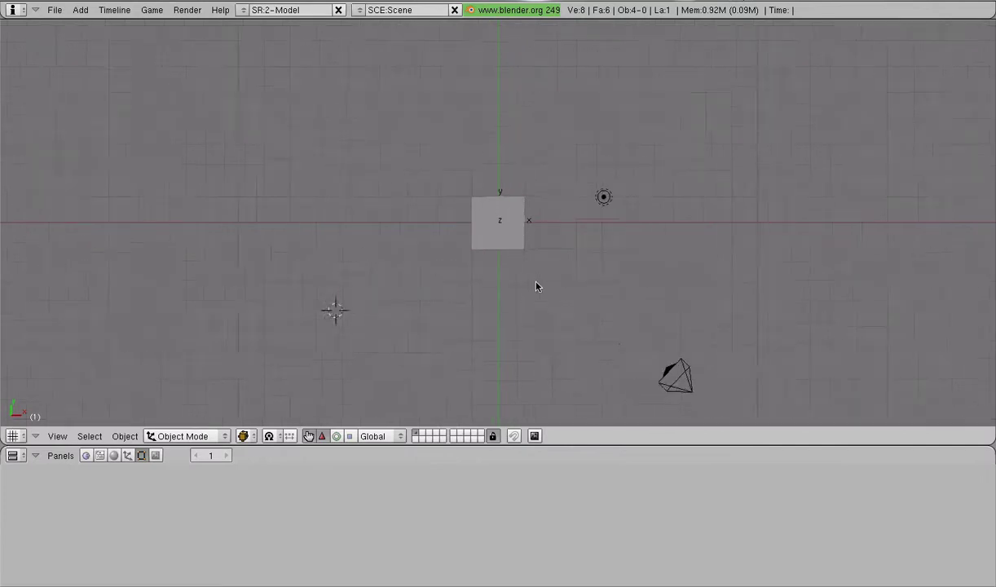
{"action": "right_click", "coordinate": [531, 219]}
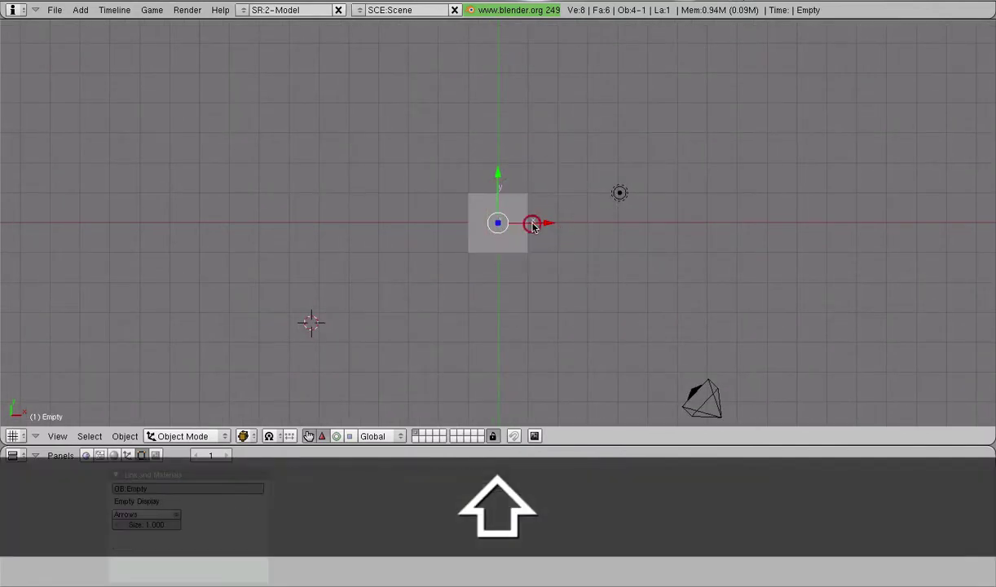
{"action": "right_click", "coordinate": [620, 193], "text": "shift"}
{"action": "right_click", "coordinate": [711, 393], "text": "shift"}
{"action": "key", "text": "x"}
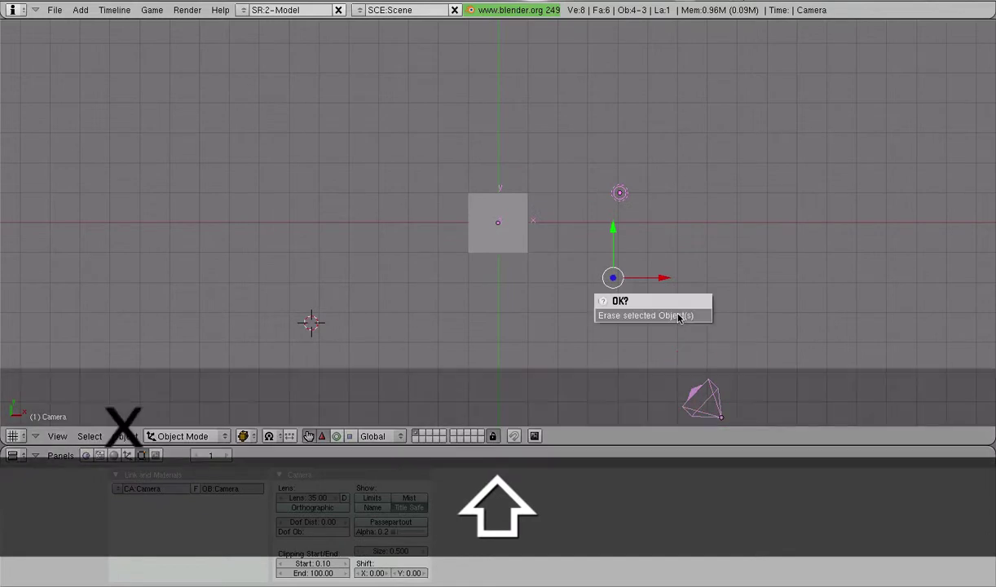
{"action": "left_click", "coordinate": [678, 319]}
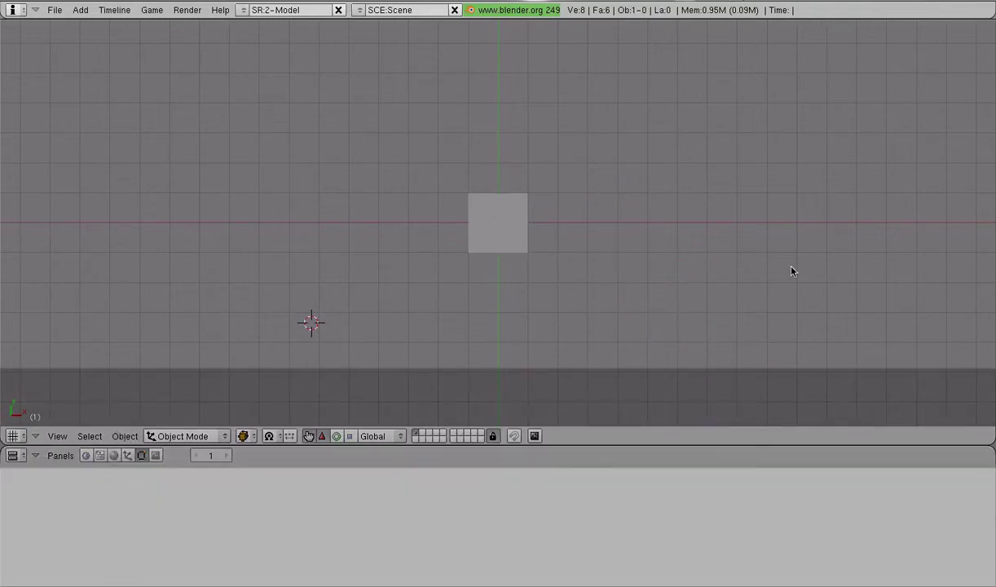
Step: Select the cube and display its transform properties
{"action": "right_click", "coordinate": [498, 210]}
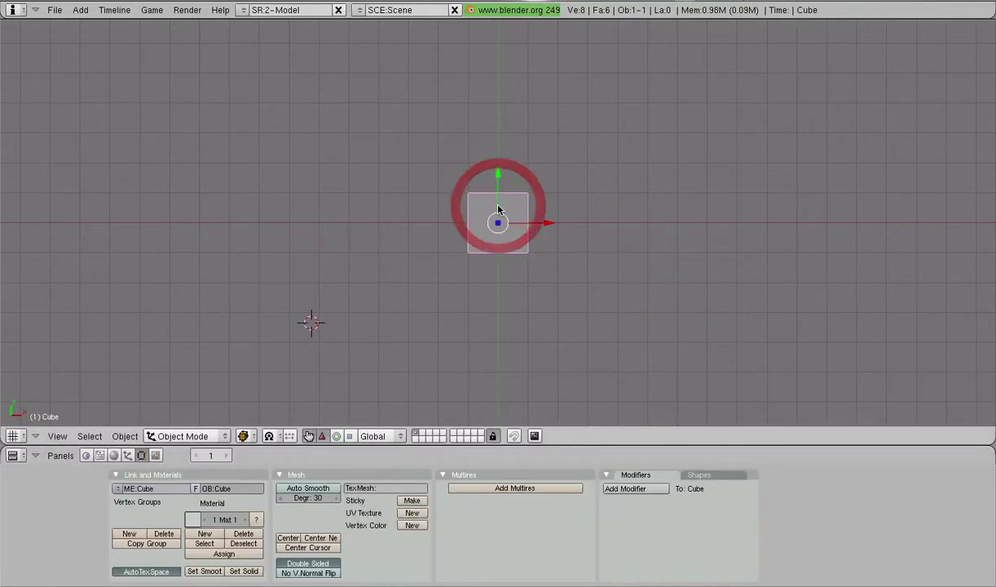
{"action": "key", "text": "n"}
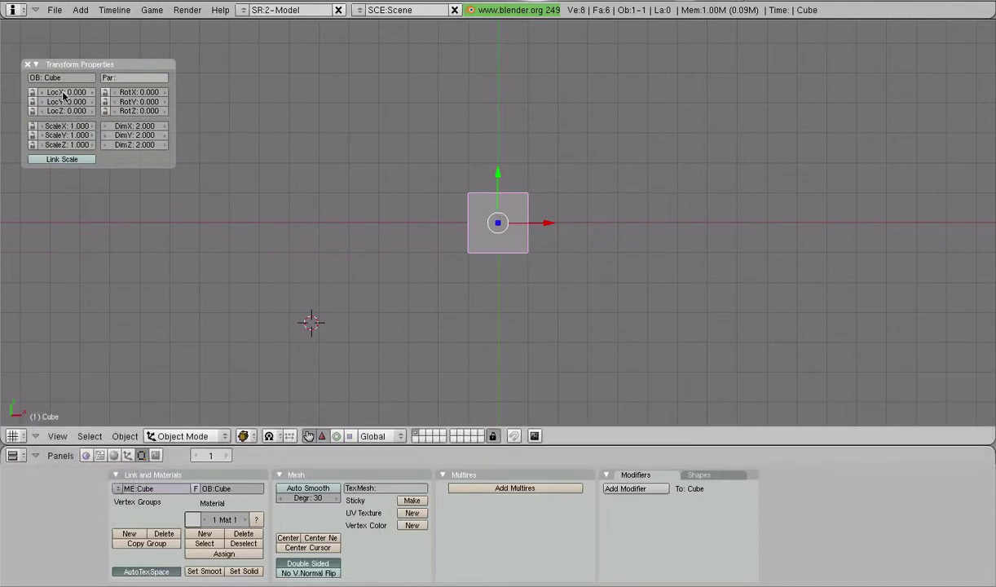
Step: Set the cube's location to X 5 and Y 6, and undo the move
{"action": "left_click", "coordinate": [68, 95]}
{"action": "type", "text": "5"}
{"action": "key", "text": "Return"}
{"action": "left_click", "coordinate": [70, 101]}
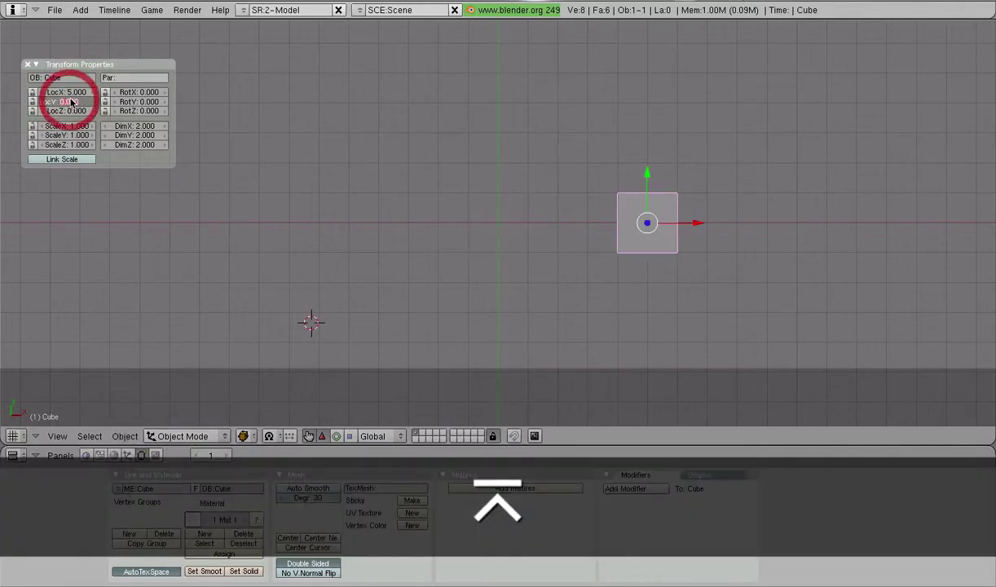
{"action": "type", "text": "6"}
{"action": "key", "text": "Return"}
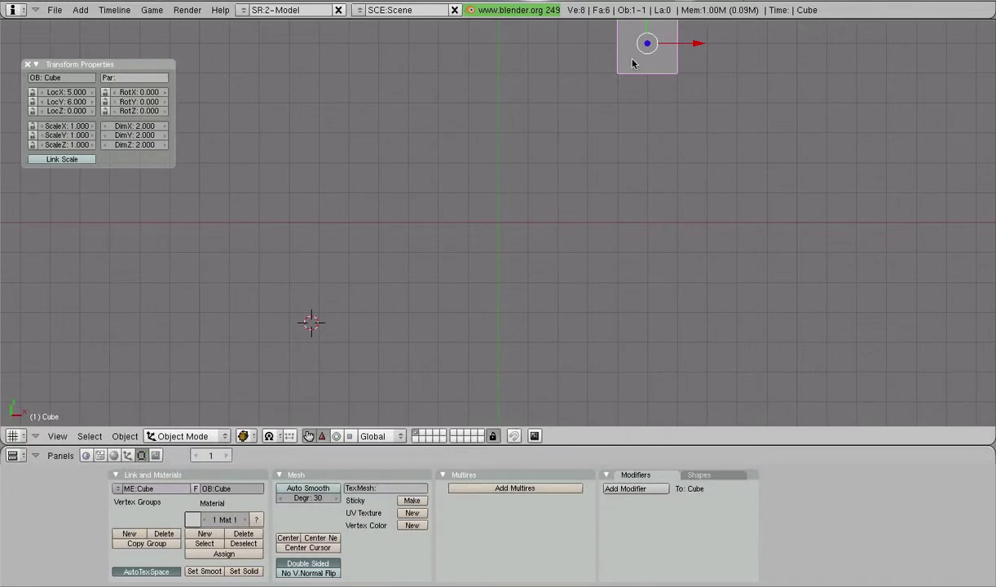
{"action": "key", "text": "super+z"}
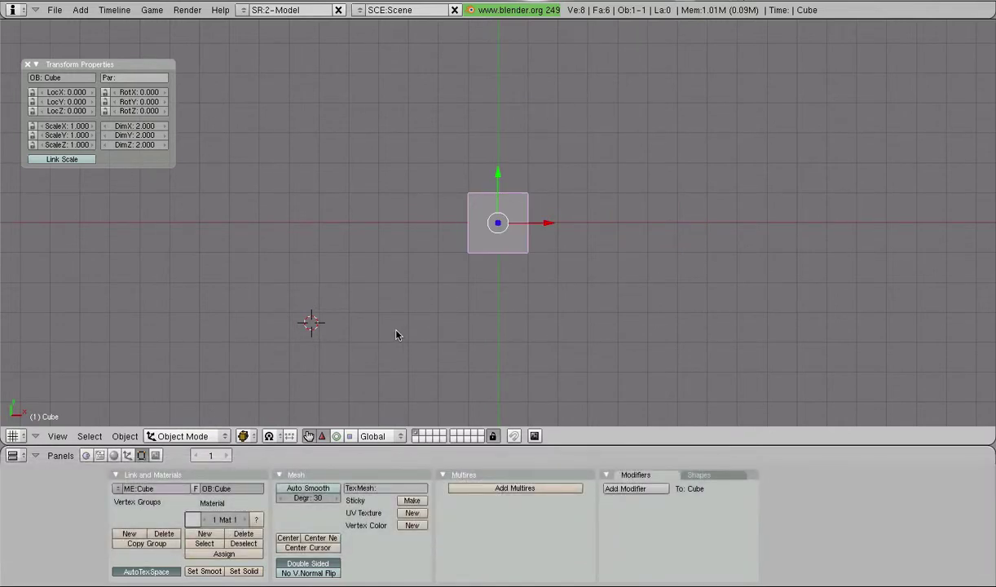
Step: Try to move the cube freely without an axis constraint, both in the top view and in an angled view
{"action": "key", "text": "g"}
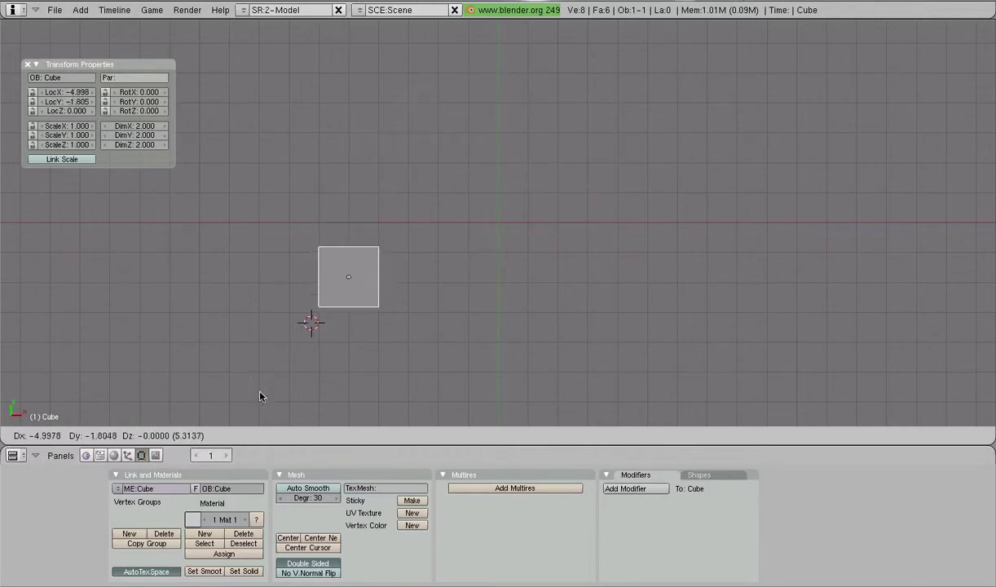
{"action": "right_click", "coordinate": [415, 354]}
{"action": "middle_click_drag", "start_coordinate": [373, 342], "coordinate": [601, 248]}
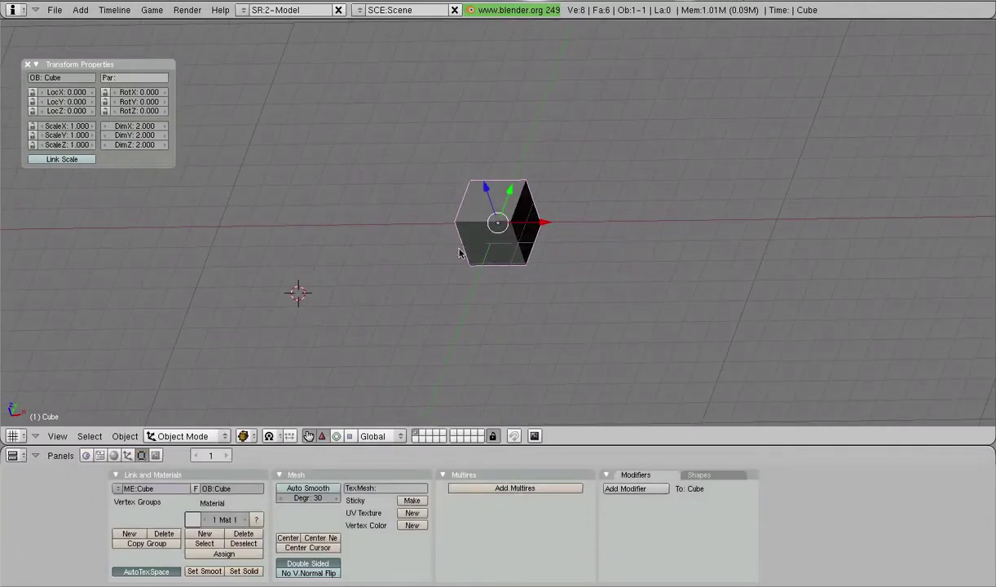
{"action": "key", "text": "g"}
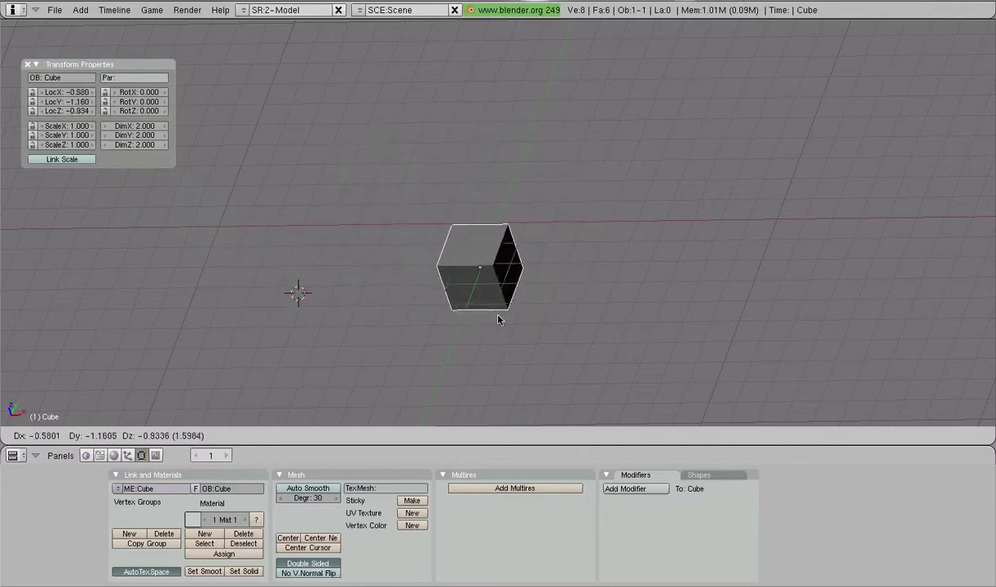
{"action": "right_click", "coordinate": [565, 279]}
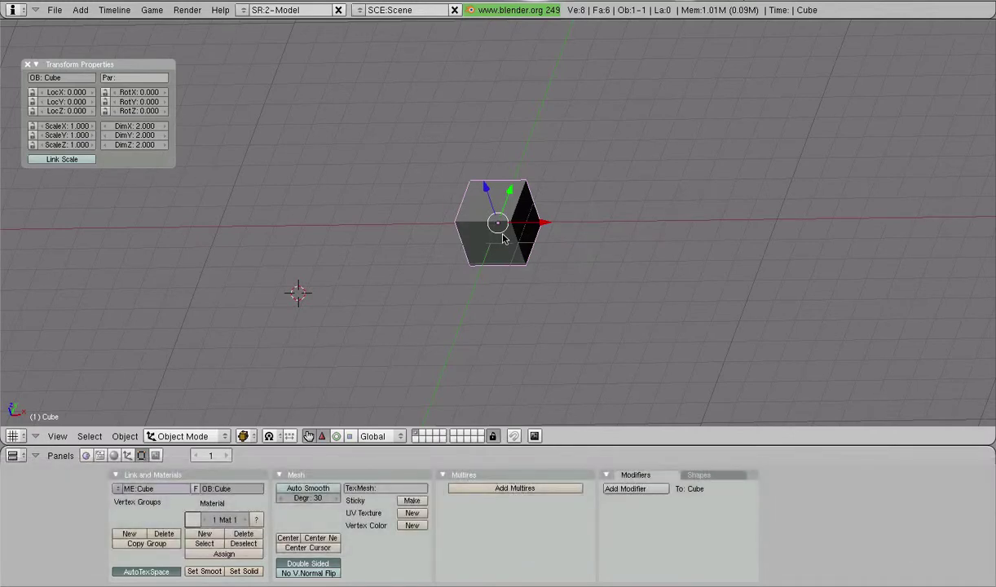
Step: View the cube in the top, front and side views and return to the top view
{"action": "key", "text": "KP_7"}
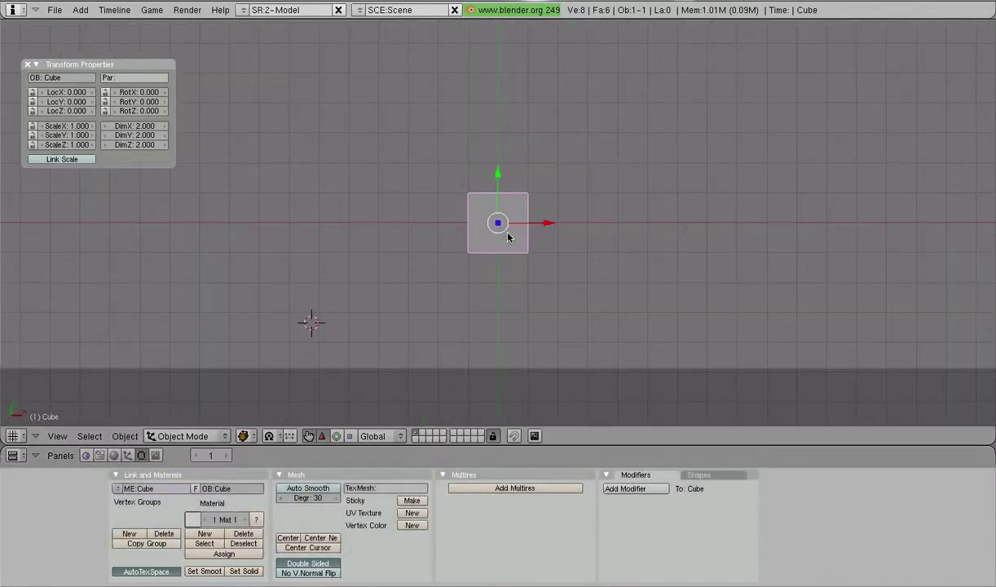
{"action": "key", "text": "KP_1"}
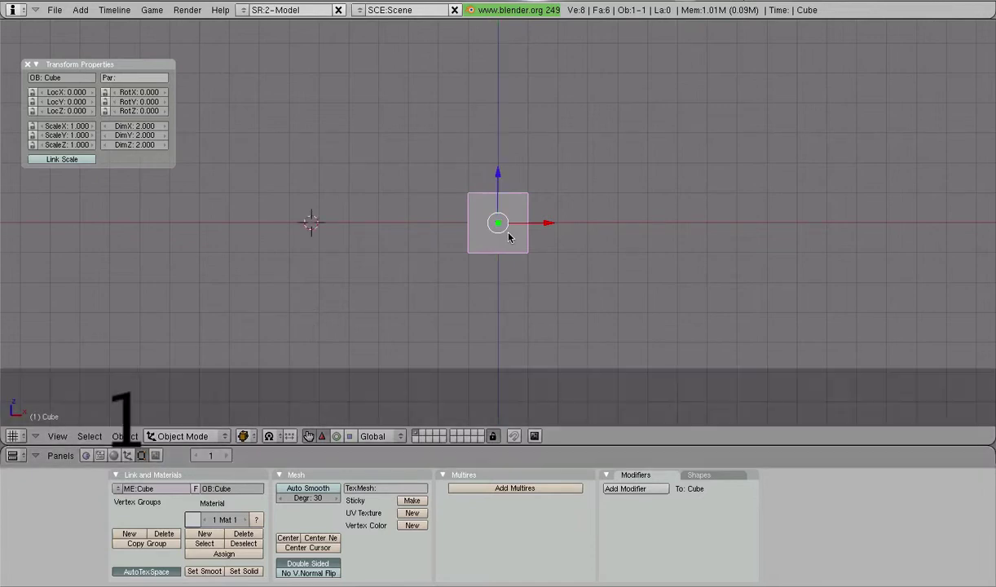
{"action": "key", "text": "KP_3"}
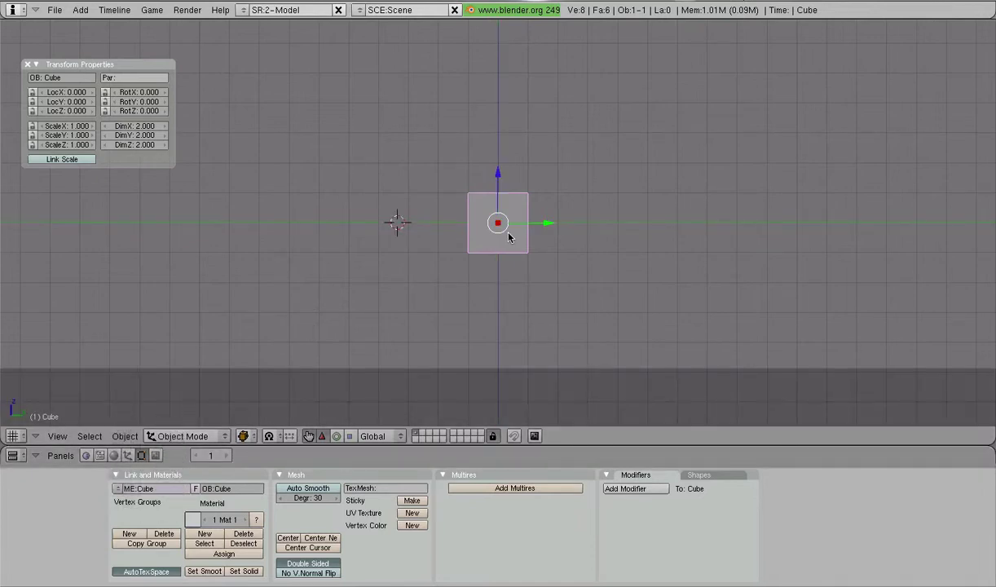
{"action": "key", "text": "KP_7"}
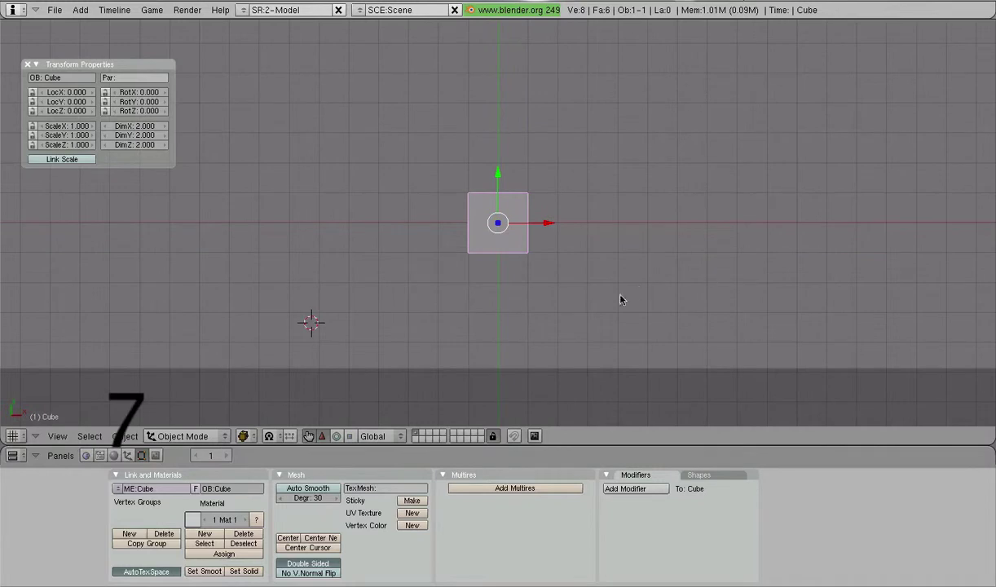
Step: Try to move the cube in an angled view, constrained to the global X axis, to about X -5.5
{"action": "middle_click_drag", "start_coordinate": [619, 300], "coordinate": [456, 200]}
{"action": "middle_click_drag", "start_coordinate": [557, 340], "coordinate": [471, 340]}
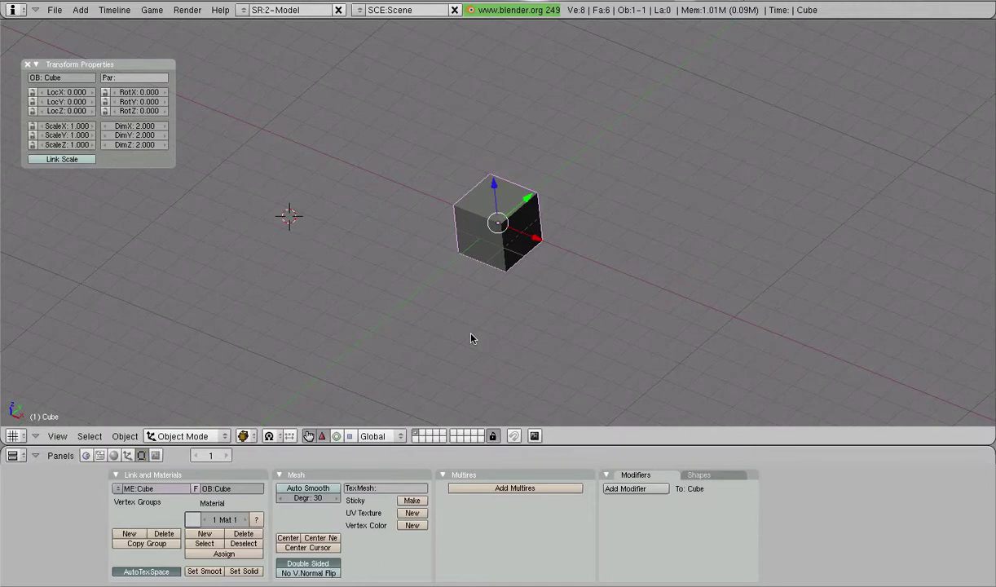
{"action": "key", "text": "g"}
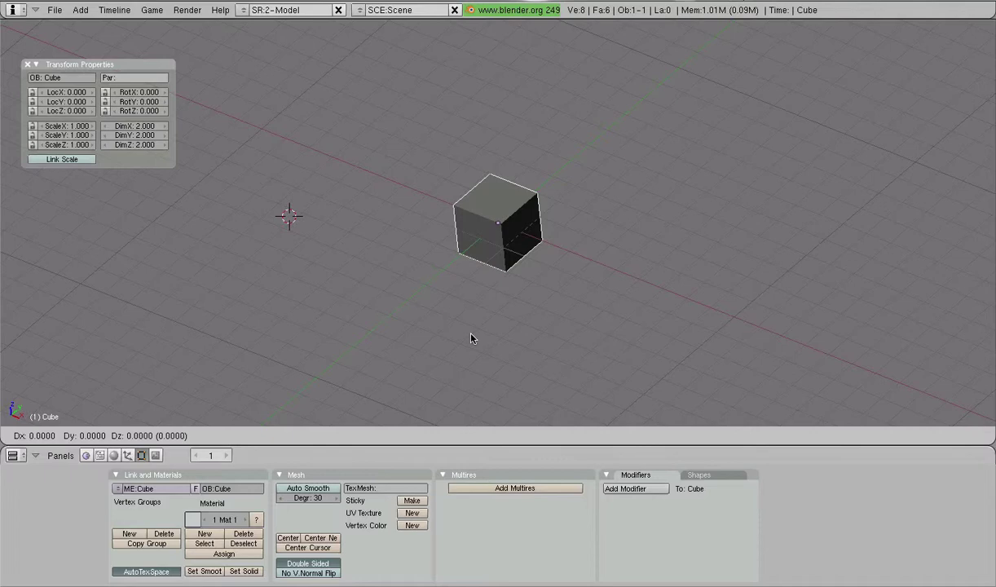
{"action": "key", "text": "x"}
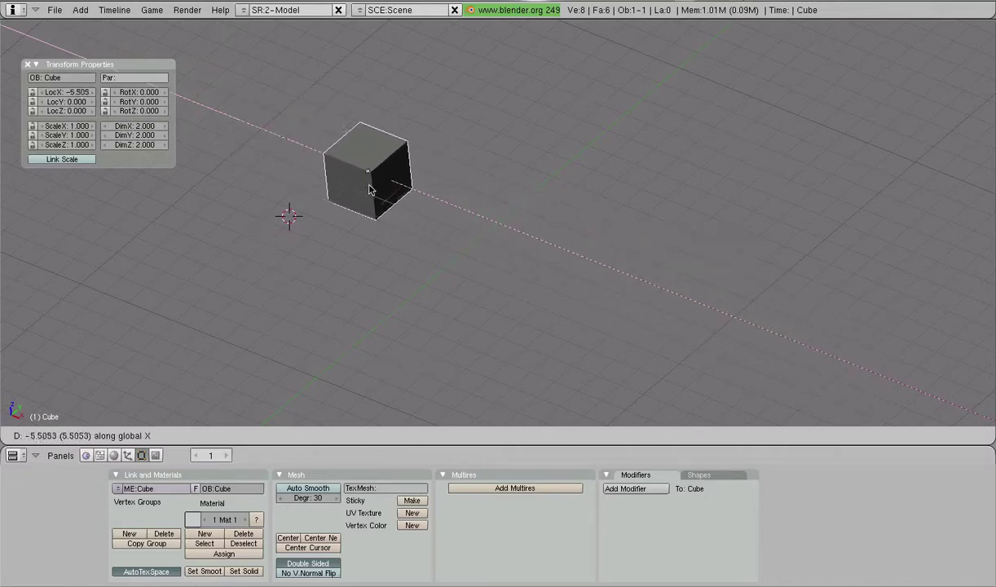
{"action": "key", "text": "Escape"}
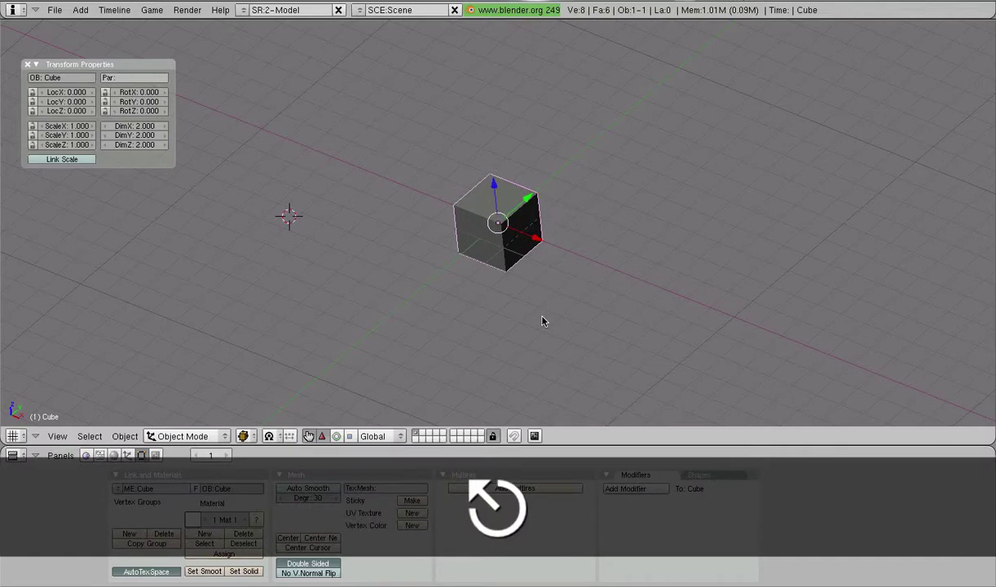
Step: Try to move the cube constrained to the global Y axis, to about Y -5.1, and look at it from other angles
{"action": "key", "text": "g"}
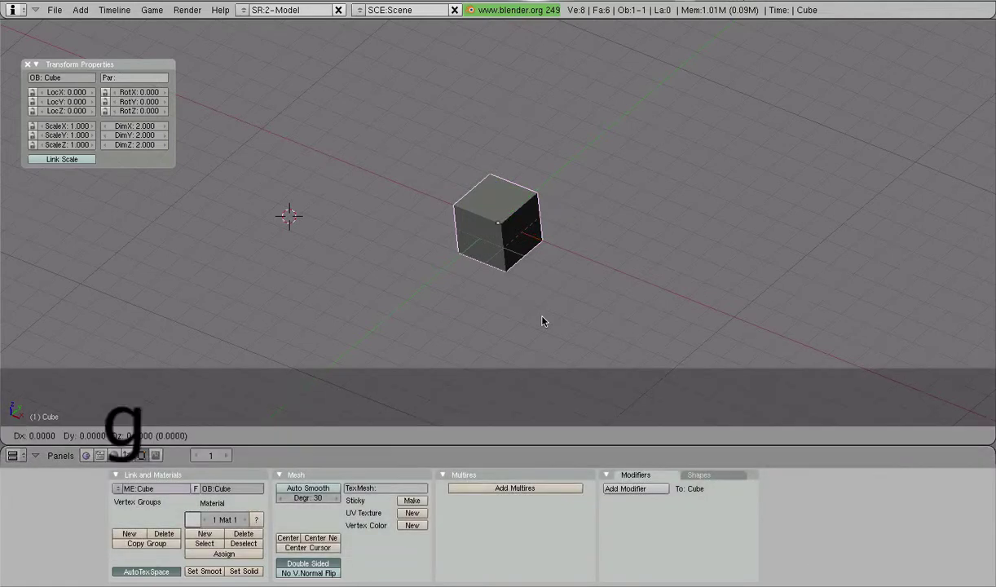
{"action": "key", "text": "y"}
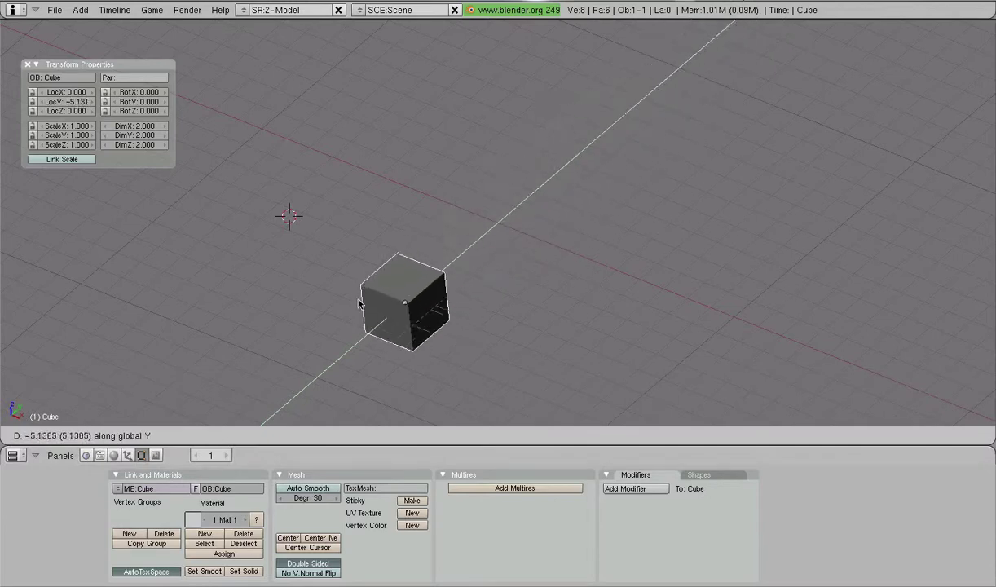
{"action": "key", "text": "Escape"}
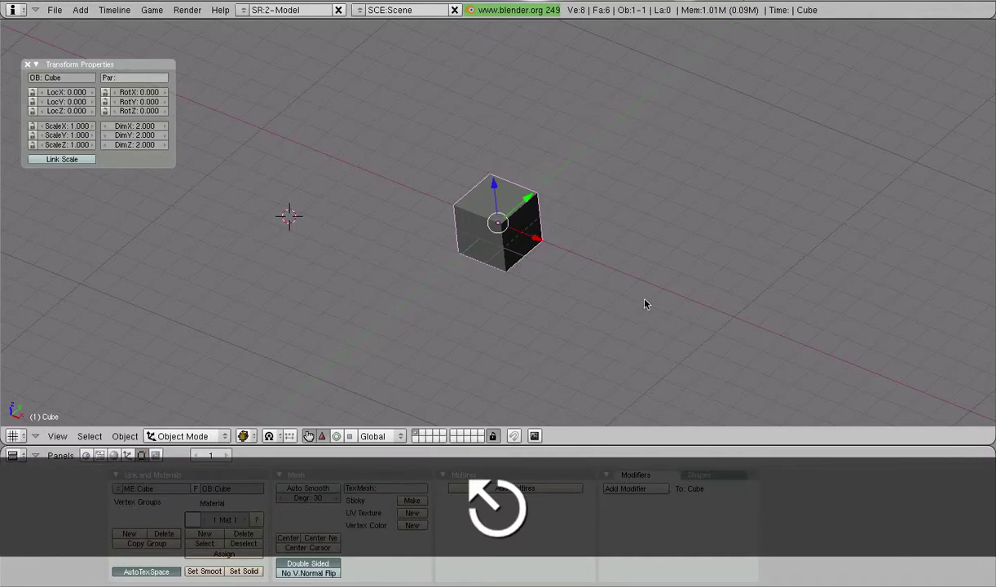
{"action": "middle_click_drag", "start_coordinate": [672, 329], "coordinate": [615, 285]}
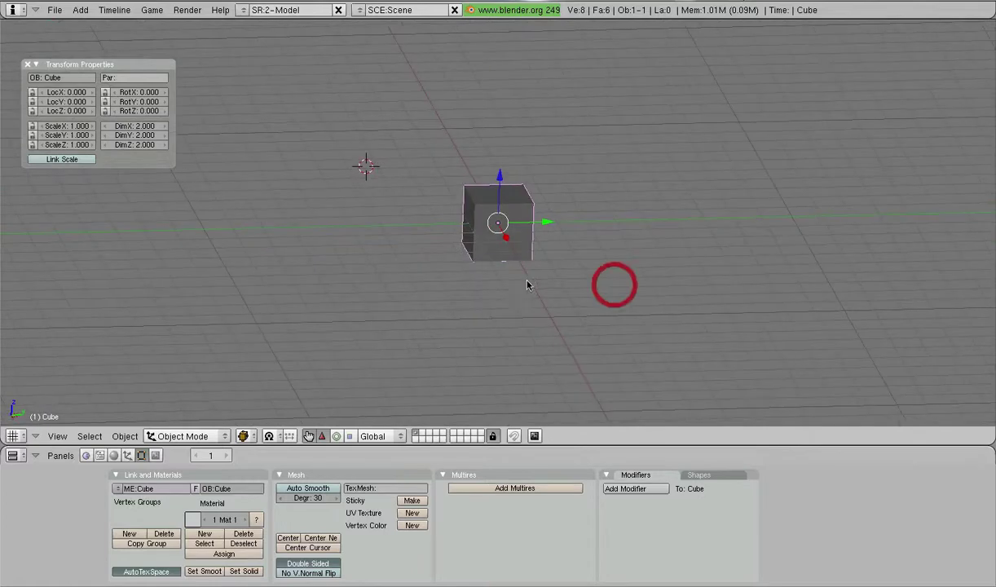
{"action": "middle_click_drag", "start_coordinate": [399, 303], "coordinate": [493, 327]}
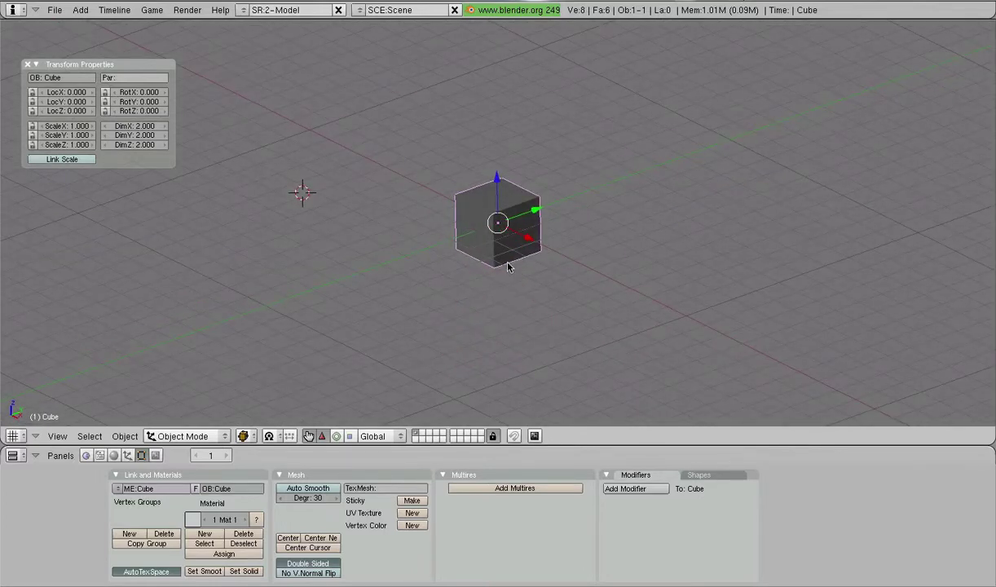
Step: Try to rotate the cube freely without an axis constraint, in an angled view and in the top view
{"action": "middle_click_drag", "start_coordinate": [596, 275], "coordinate": [537, 276]}
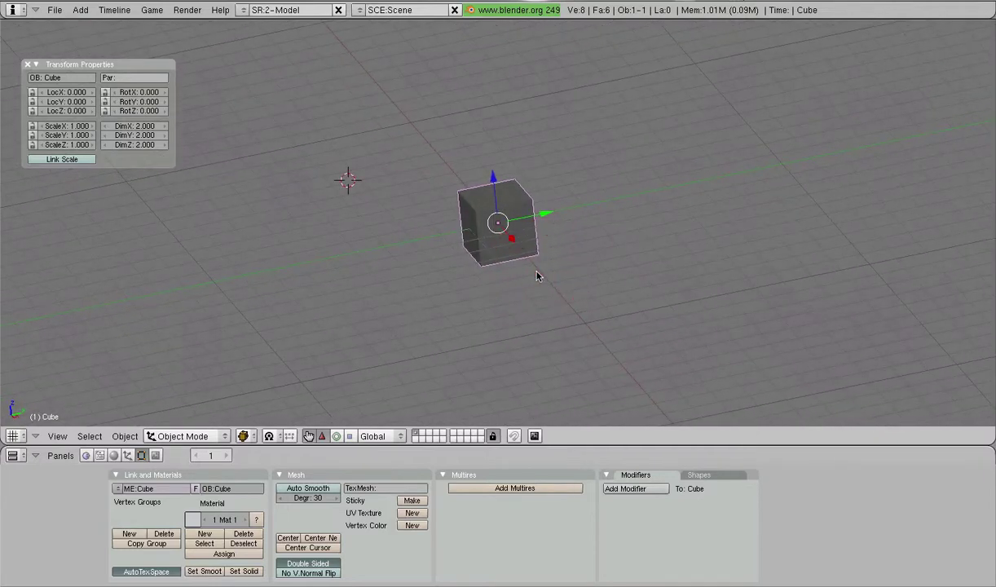
{"action": "key", "text": "r"}
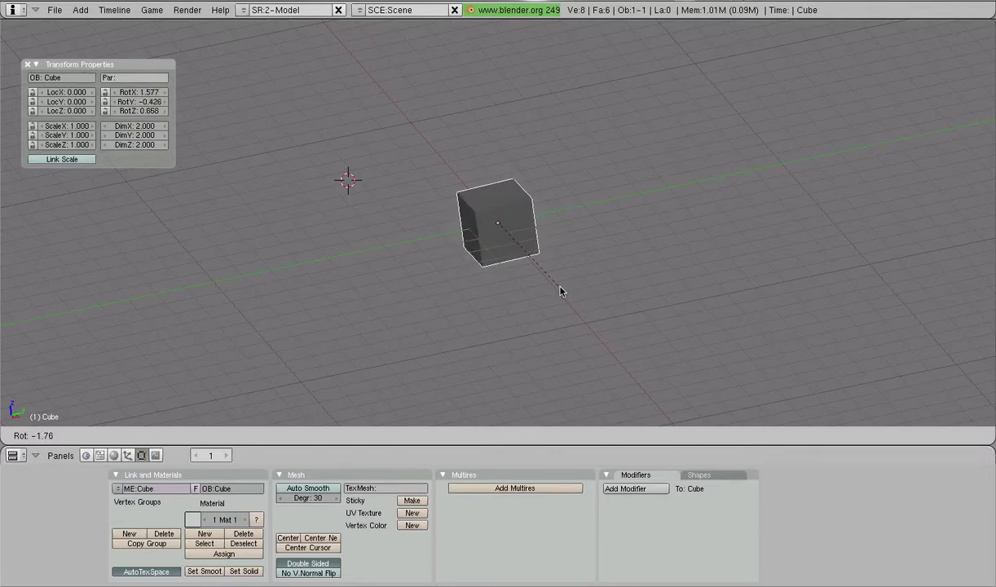
{"action": "key", "text": "Escape"}
{"action": "key", "text": "KP_7"}
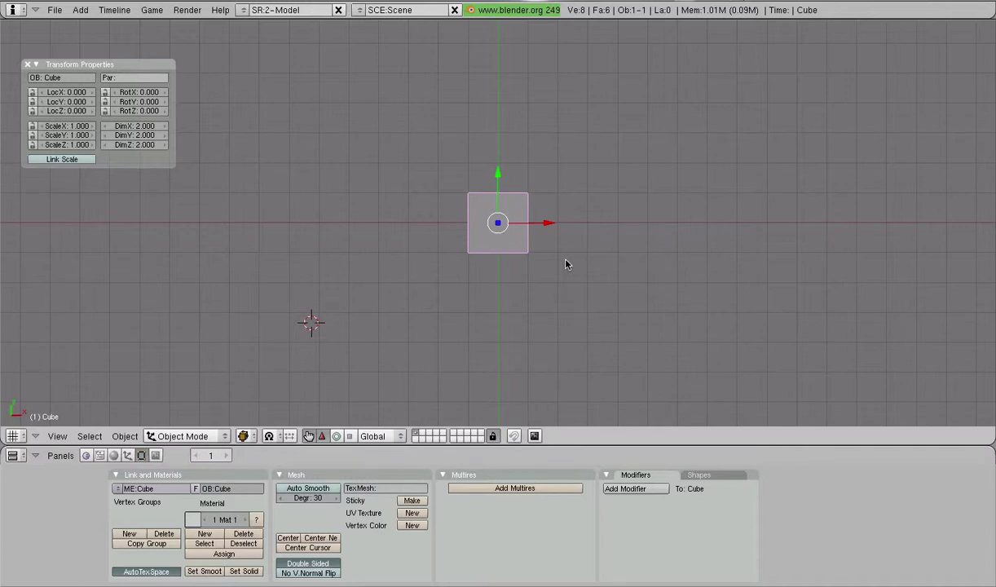
{"action": "key", "text": "r"}
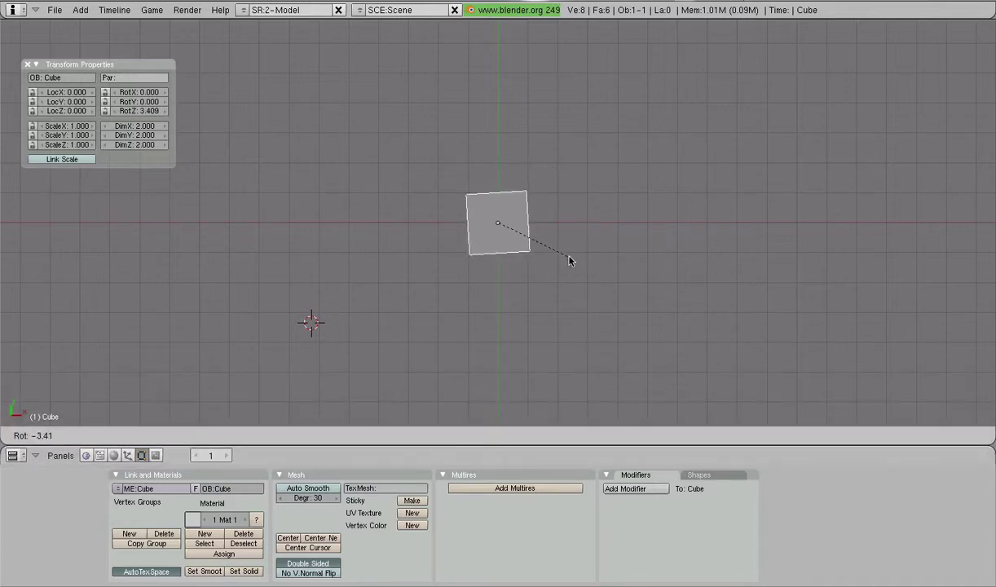
{"action": "key", "text": "Escape"}
Step: Try to rotate the cube freehand about the global Z axis in an angled view
{"action": "middle_click_drag", "start_coordinate": [450, 369], "coordinate": [365, 181]}
{"action": "middle_click_drag", "start_coordinate": [525, 296], "coordinate": [572, 278]}
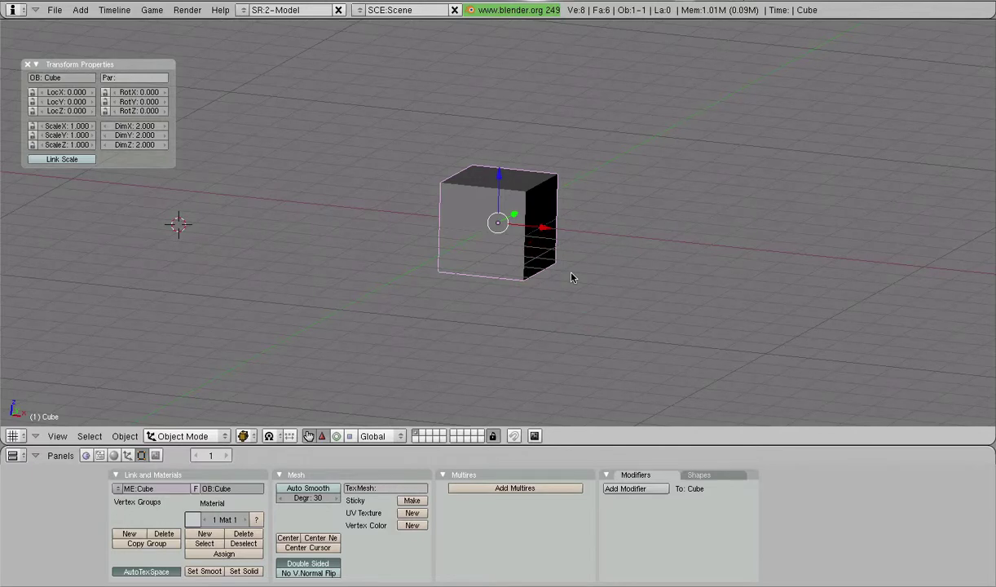
{"action": "key", "text": "r"}
{"action": "key", "text": "z"}
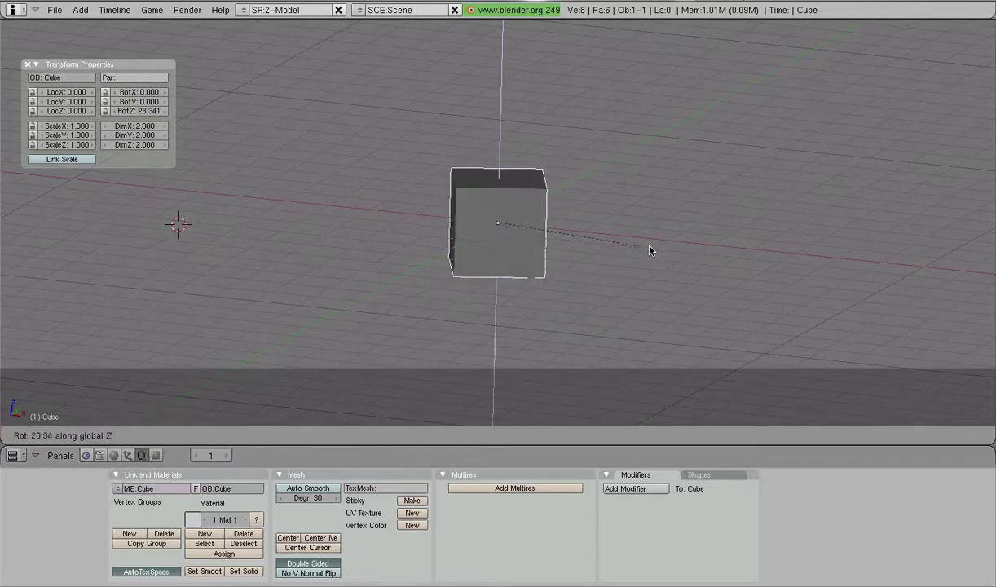
{"action": "left_click", "coordinate": [581, 275]}
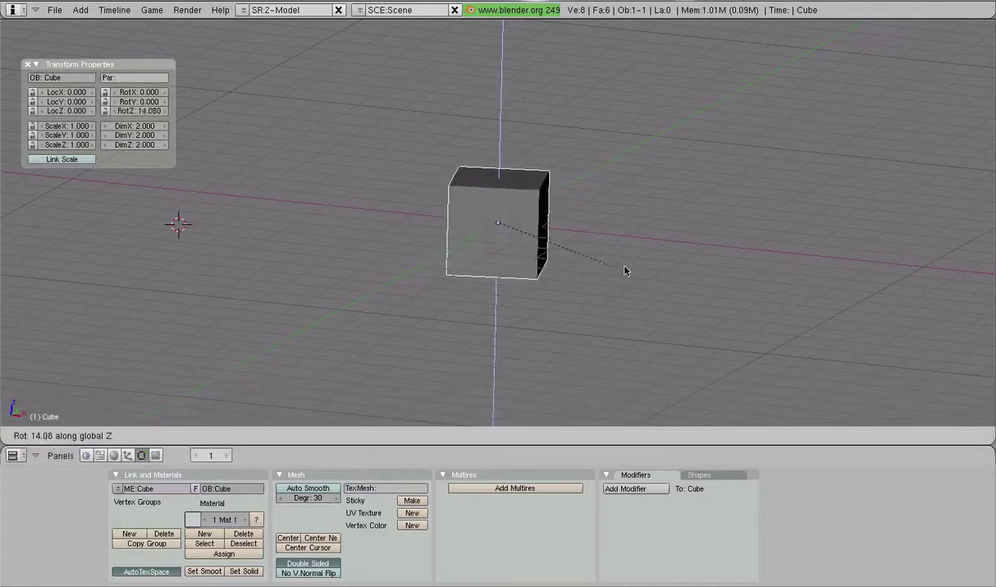
{"action": "key", "text": "Escape"}
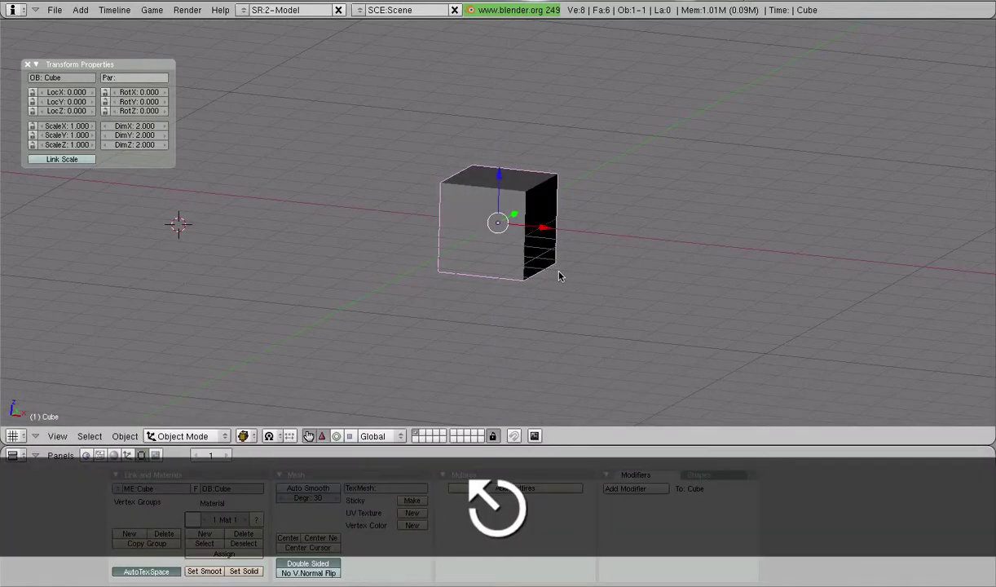
Step: Rotate the cube exactly 25 degrees about the global Z axis
{"action": "key", "text": "r"}
{"action": "key", "text": "z"}
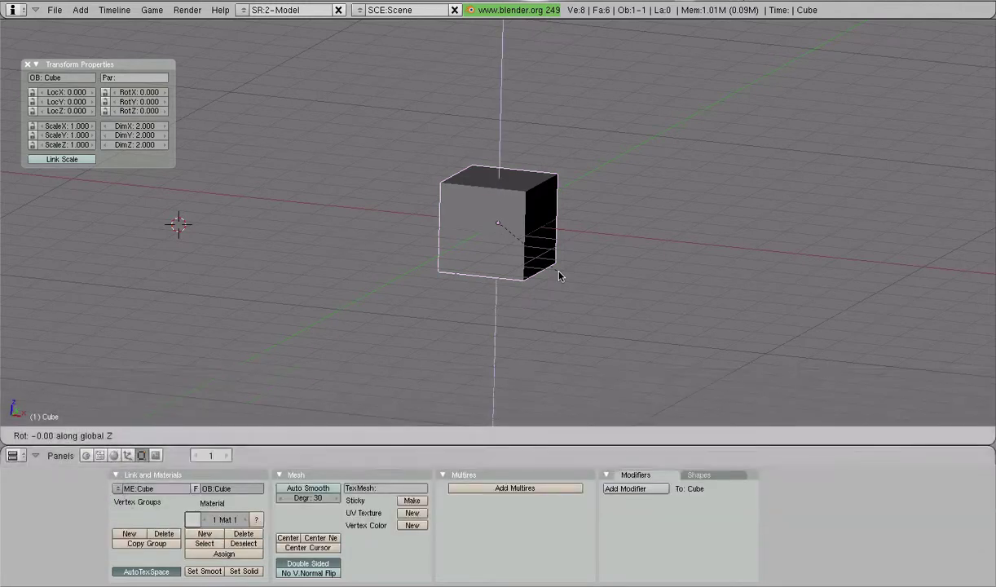
{"action": "key", "text": "2"}
{"action": "key", "text": "5"}
{"action": "key", "text": "Return"}
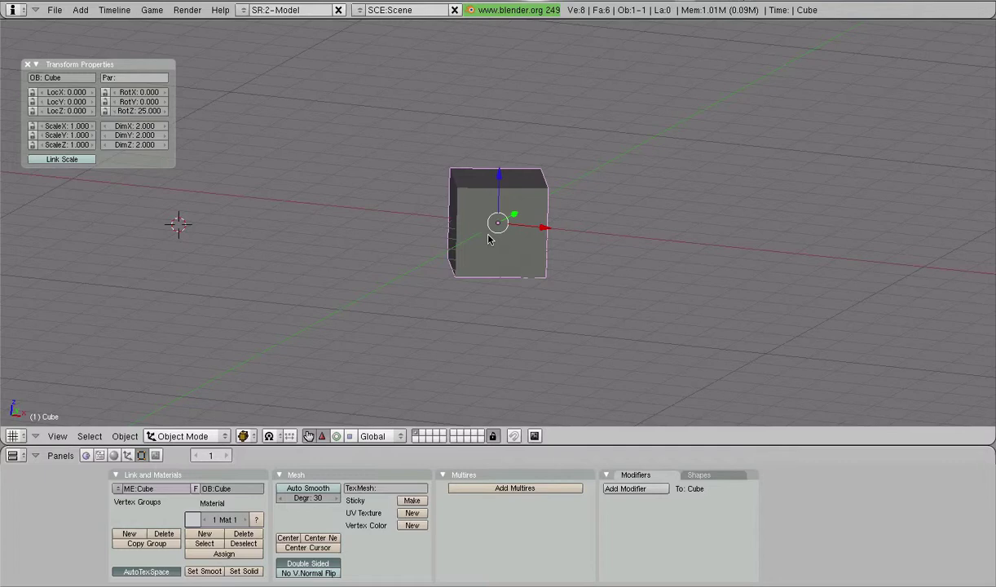
Step: Try to scale the cube freely without an axis constraint in an angled view
{"action": "middle_click_drag", "start_coordinate": [481, 235], "coordinate": [455, 291]}
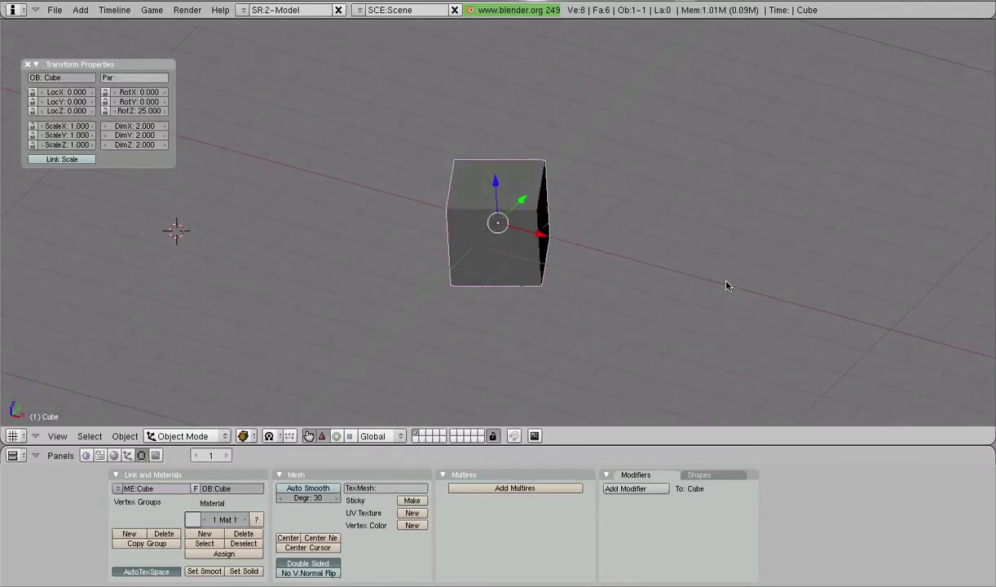
{"action": "middle_click_drag", "start_coordinate": [729, 285], "coordinate": [529, 349]}
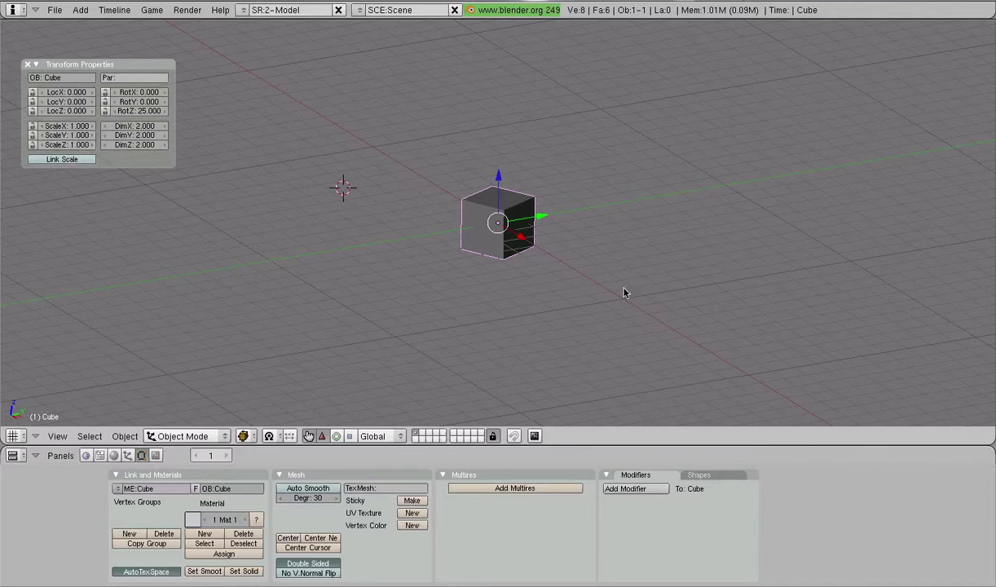
{"action": "key", "text": "s"}
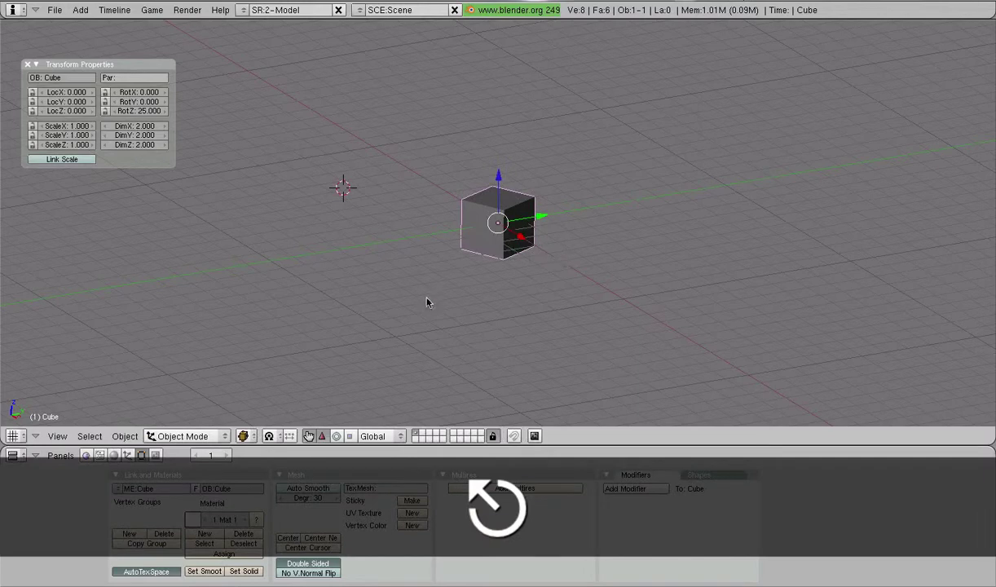
Step: Try to stretch the cube along the global Y axis to dimensions of about 3.6 × 6.8 × 2, and look at it from several angles
{"action": "middle_click_drag", "start_coordinate": [426, 302], "coordinate": [469, 338]}
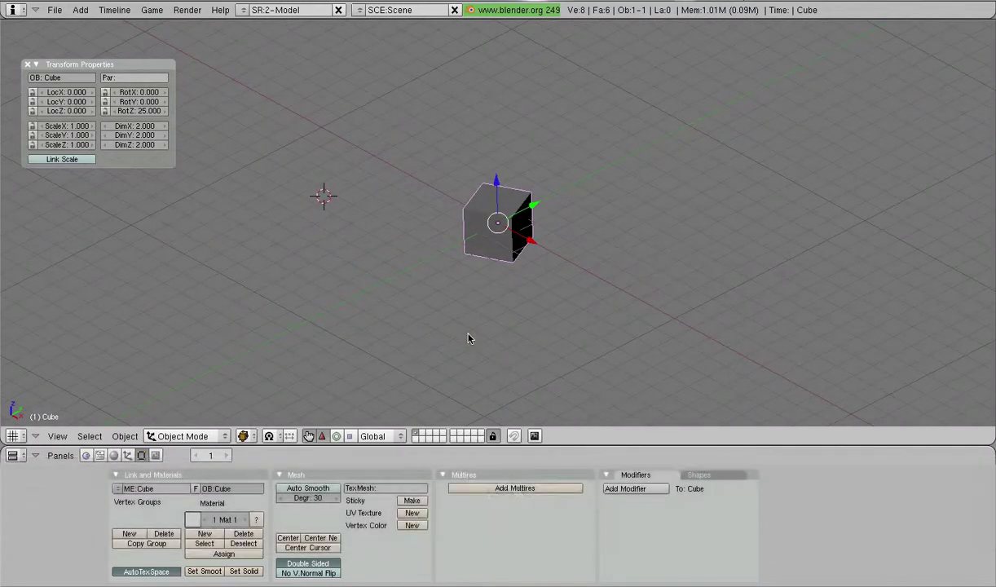
{"action": "key", "text": "s"}
{"action": "key", "text": "y"}
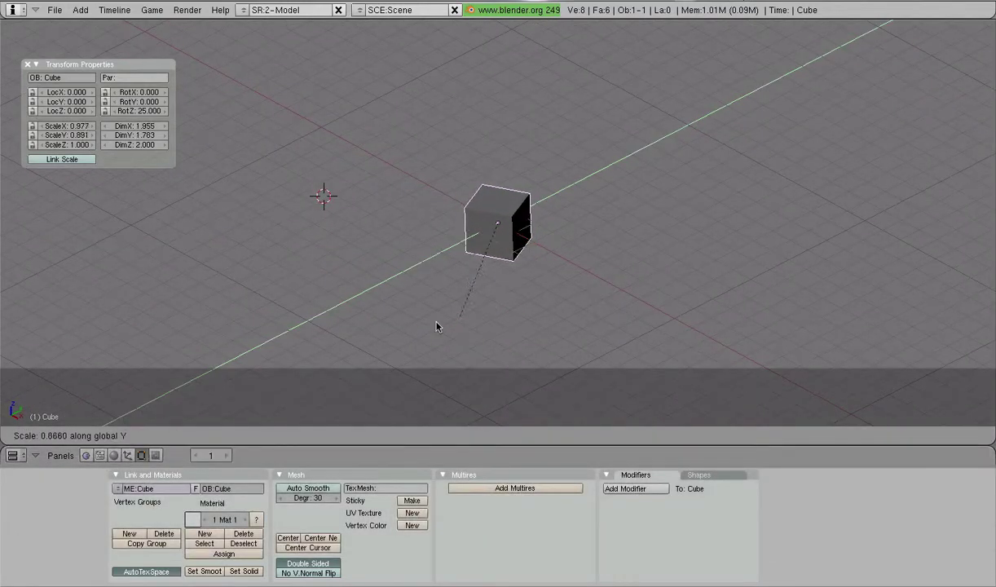
{"action": "left_click", "coordinate": [94, 377]}
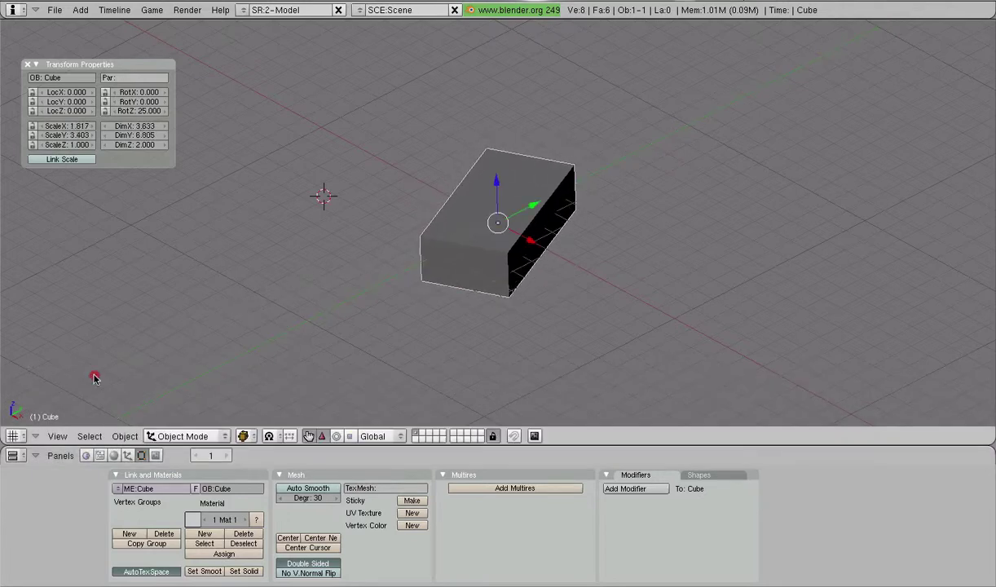
{"action": "middle_click_drag", "start_coordinate": [94, 378], "coordinate": [165, 244]}
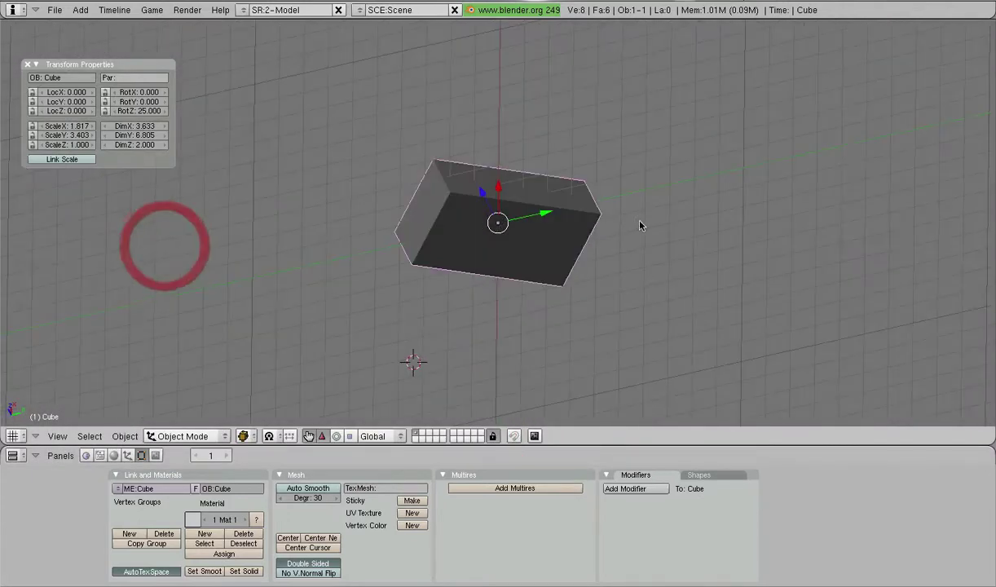
{"action": "middle_click_drag", "start_coordinate": [640, 226], "coordinate": [835, 374]}
{"action": "middle_click_drag", "start_coordinate": [493, 345], "coordinate": [531, 413]}
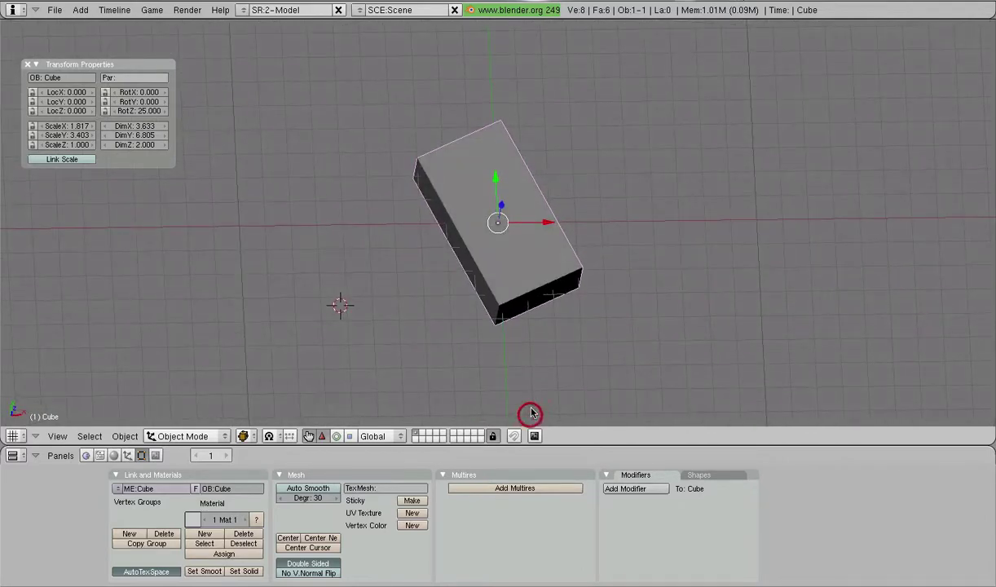
{"action": "middle_click_drag", "start_coordinate": [552, 327], "coordinate": [399, 282]}
Step: Undo the cube's scaling along the global Y axis and look at the cube from other angles
{"action": "key", "text": "super+z"}
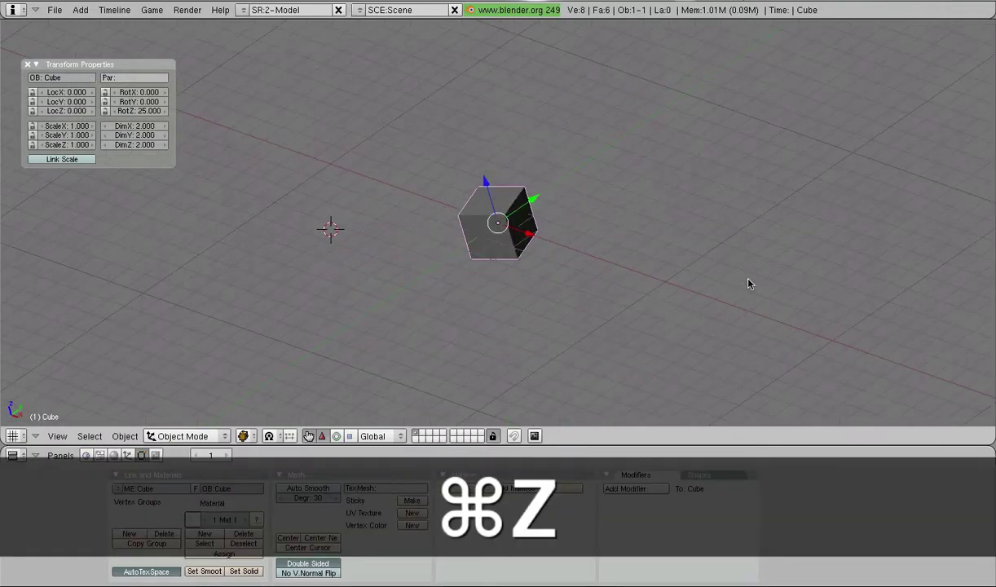
{"action": "middle_click_drag", "start_coordinate": [714, 266], "coordinate": [447, 240]}
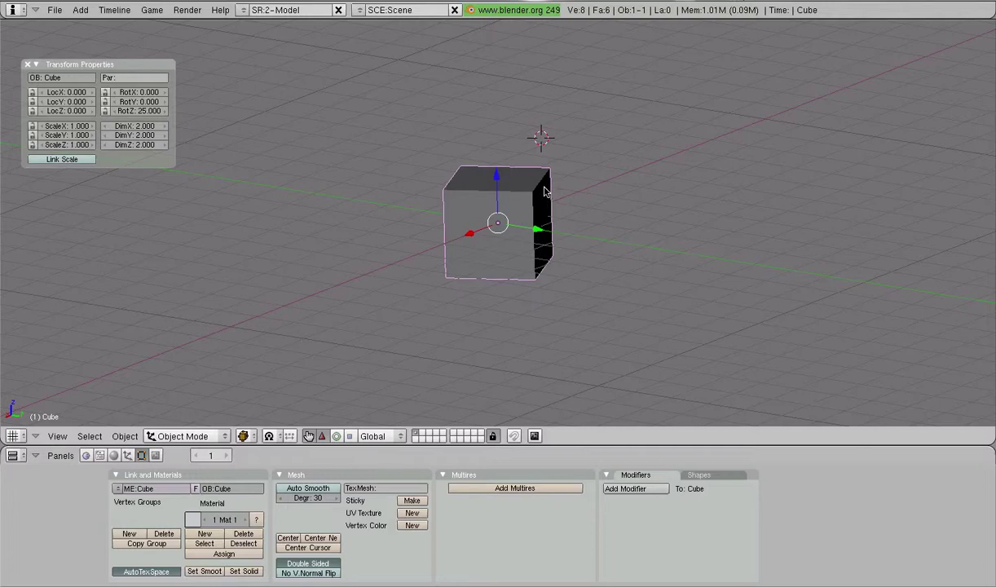
{"action": "middle_click_drag", "start_coordinate": [436, 272], "coordinate": [532, 380]}
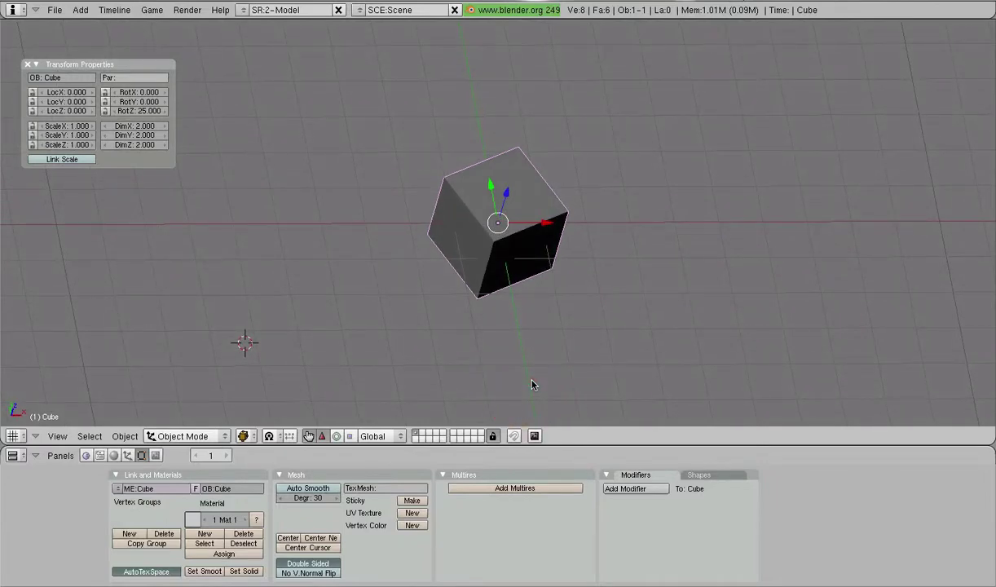